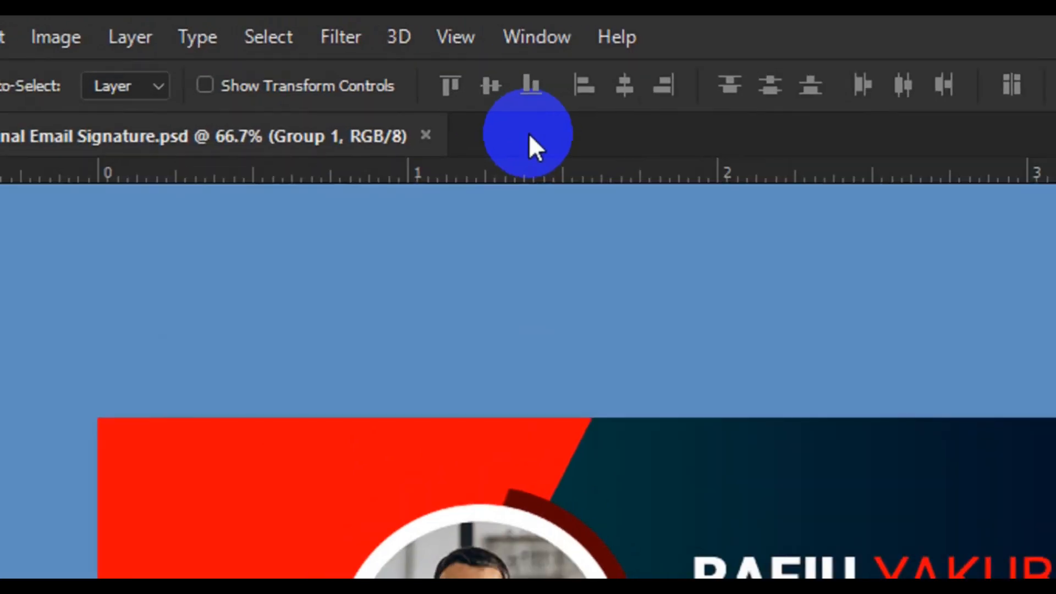
- Start a new document and name it "Golden effect"
right_click(341, 75)
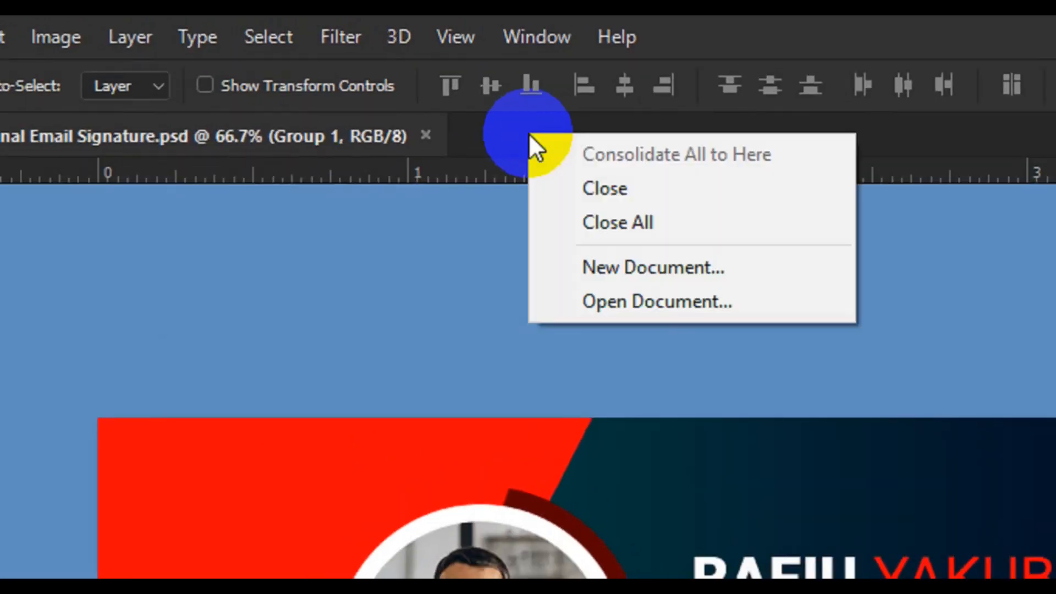
left_click(660, 262)
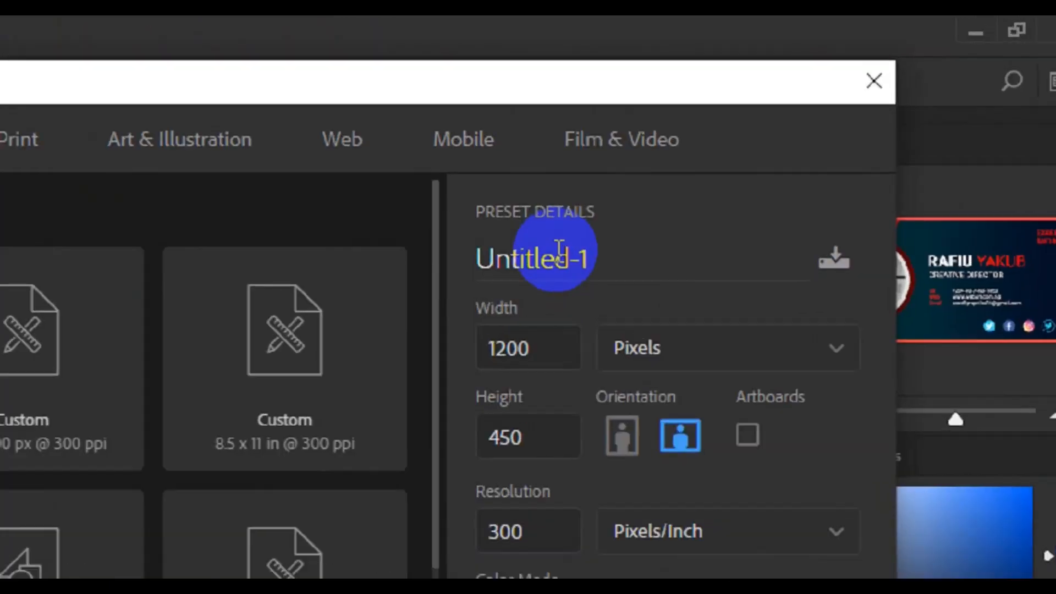
left_click(777, 144)
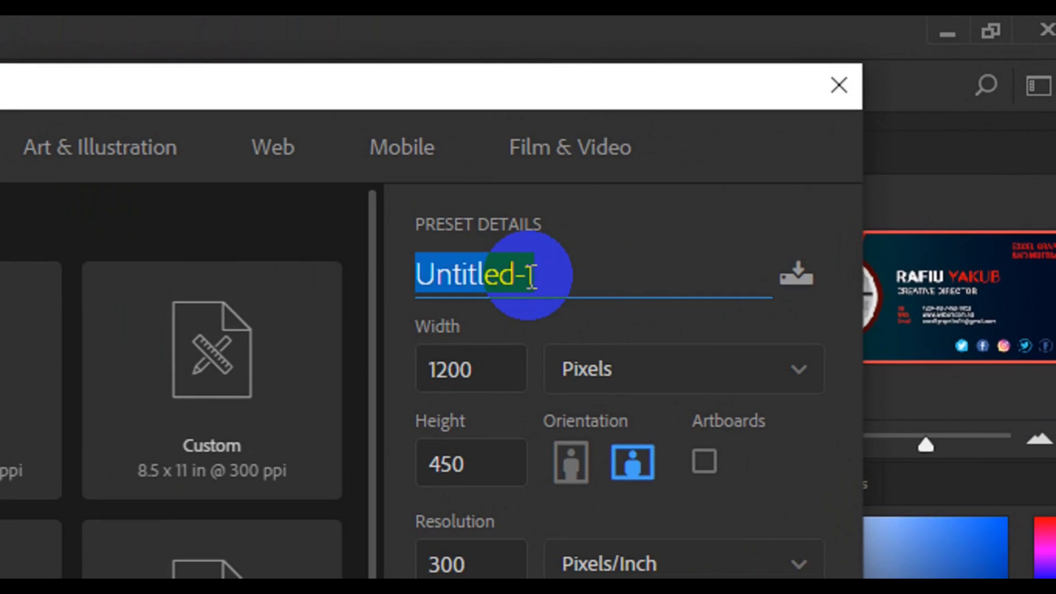
type("Go")
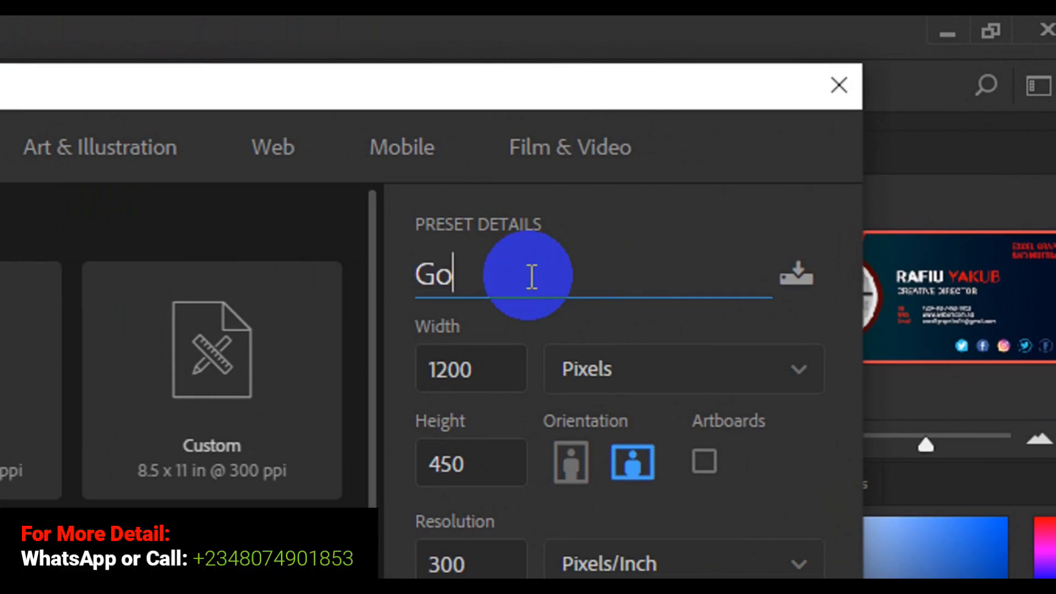
type("lden effect")
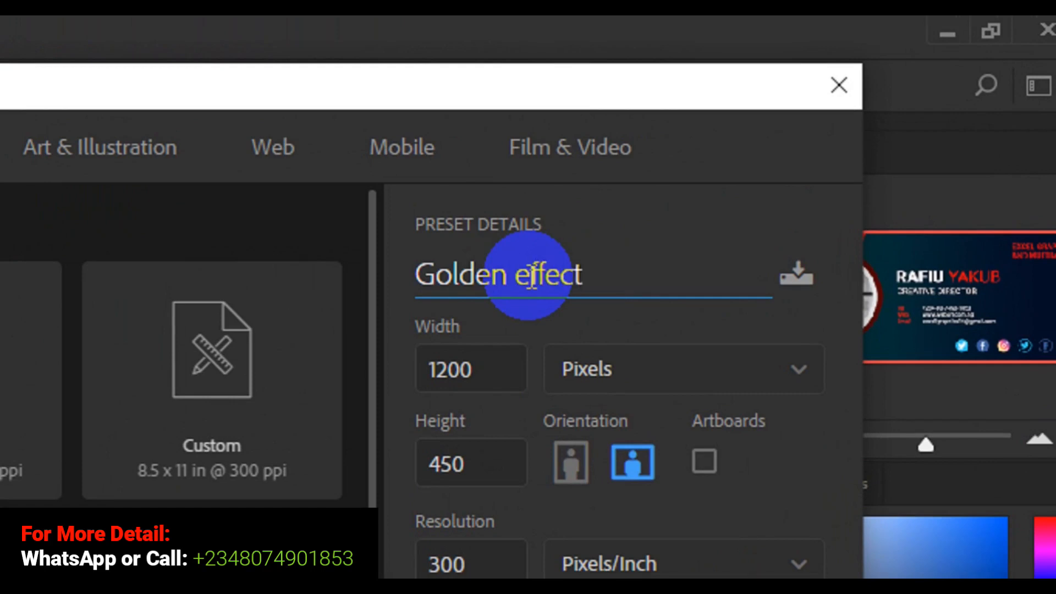
- Set the new document's width to 1920 pixels and its height to 1080 pixels
left_click(491, 368)
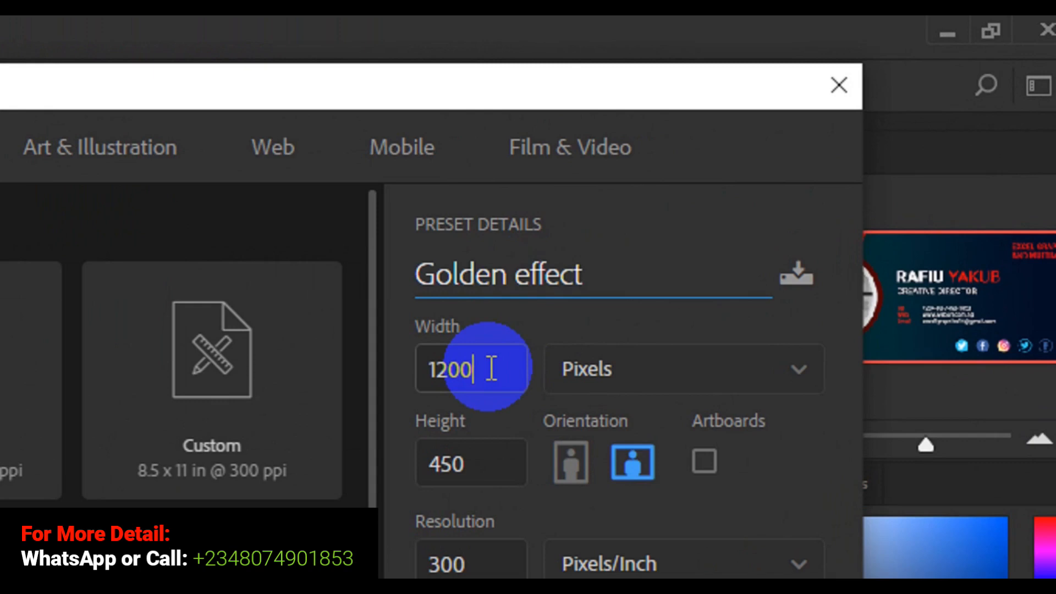
double_click(491, 368)
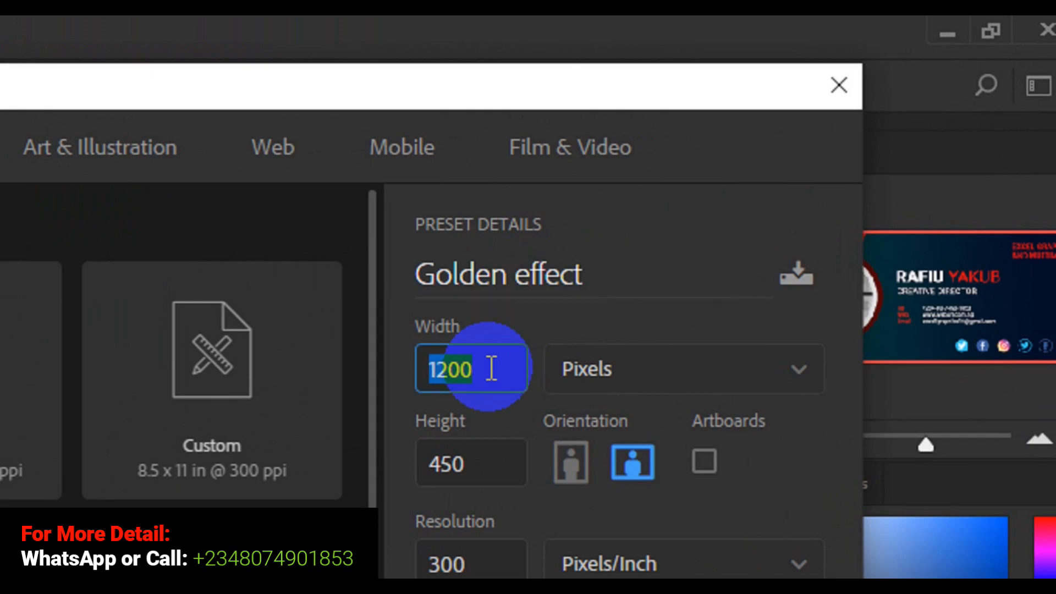
type("19")
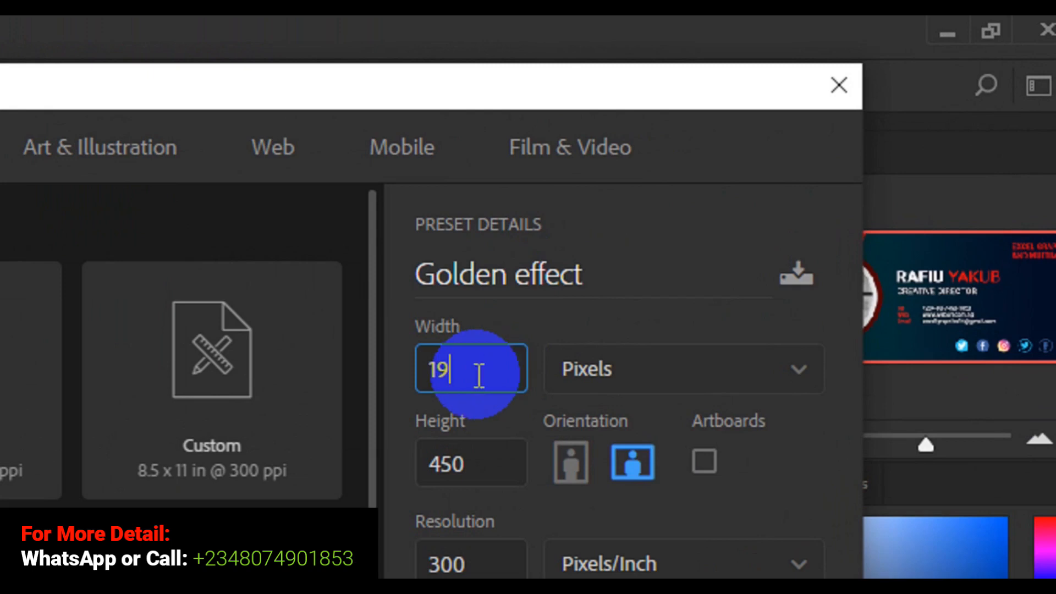
type("20")
left_click(477, 439)
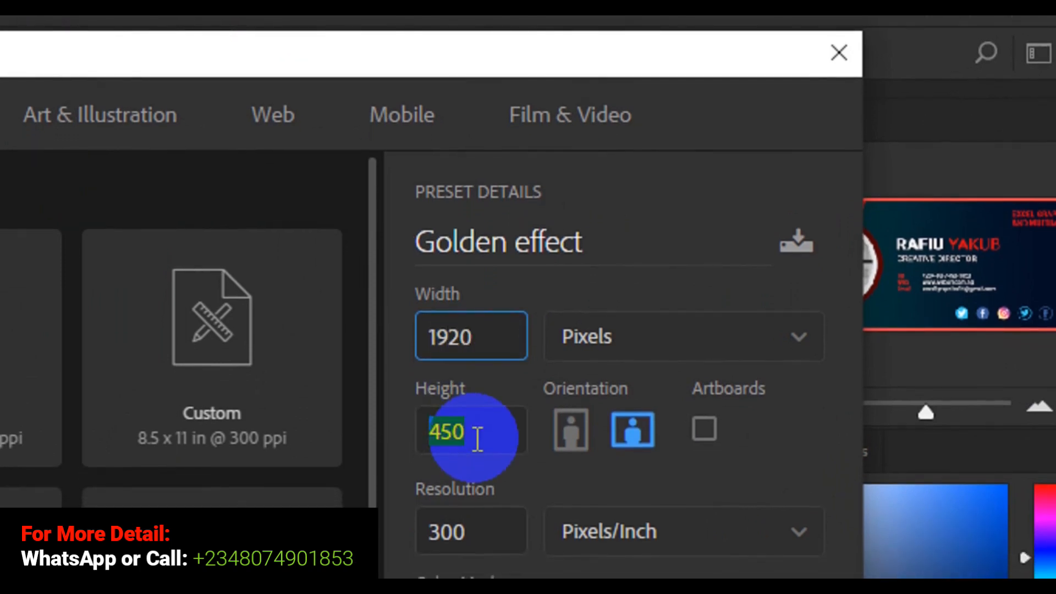
type("1080")
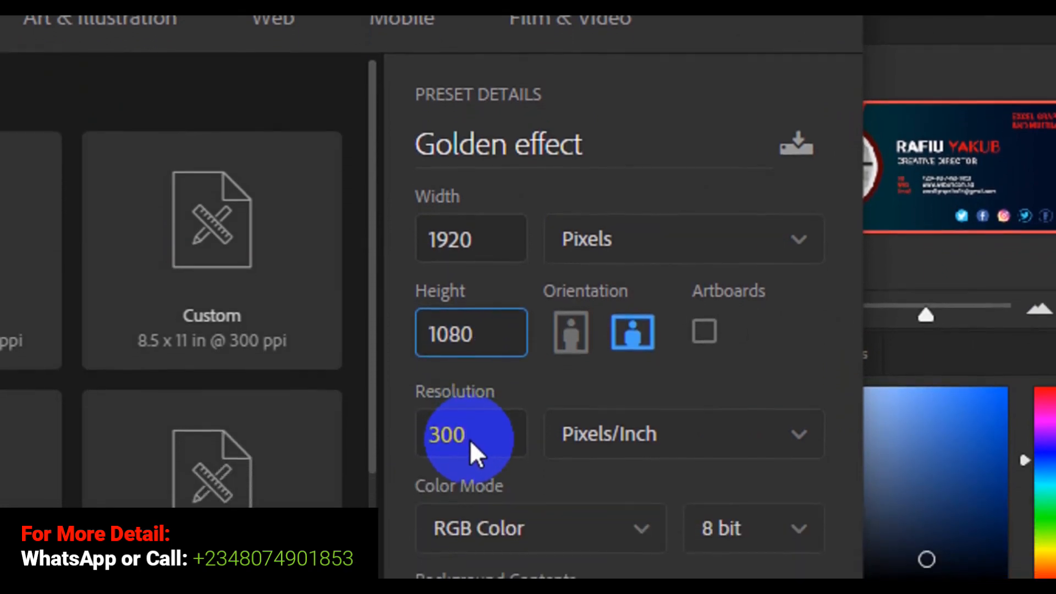
- Set the resolution to 72 pixels/inch and create the document
double_click(474, 434)
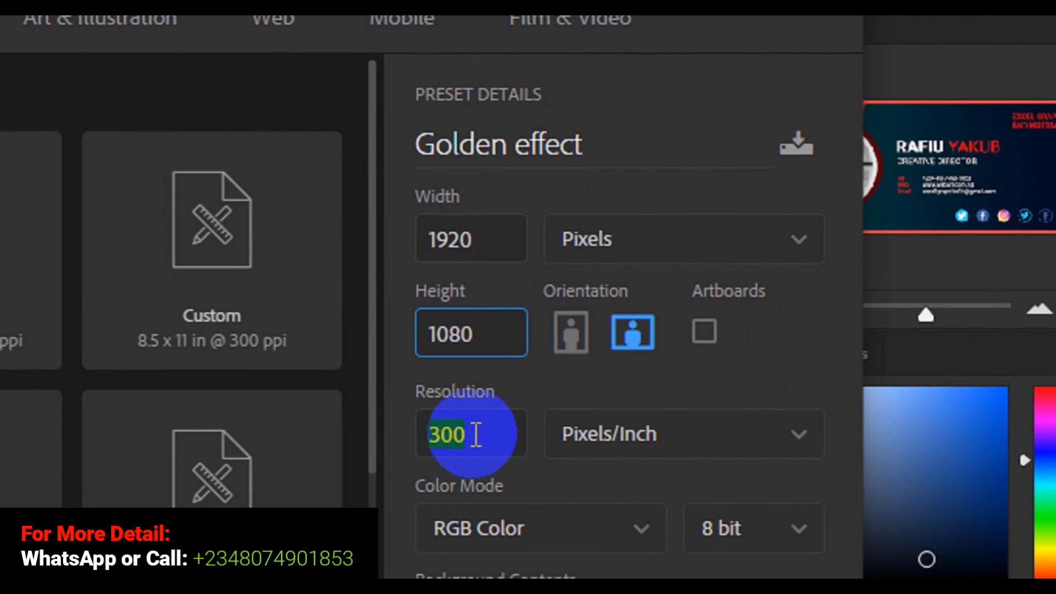
left_click(475, 435)
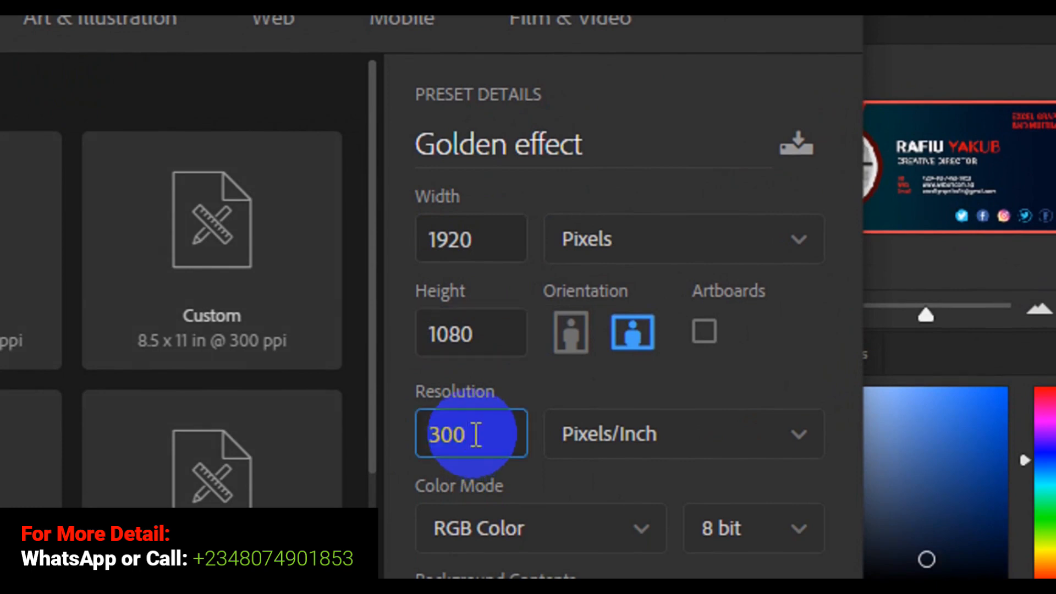
type("72")
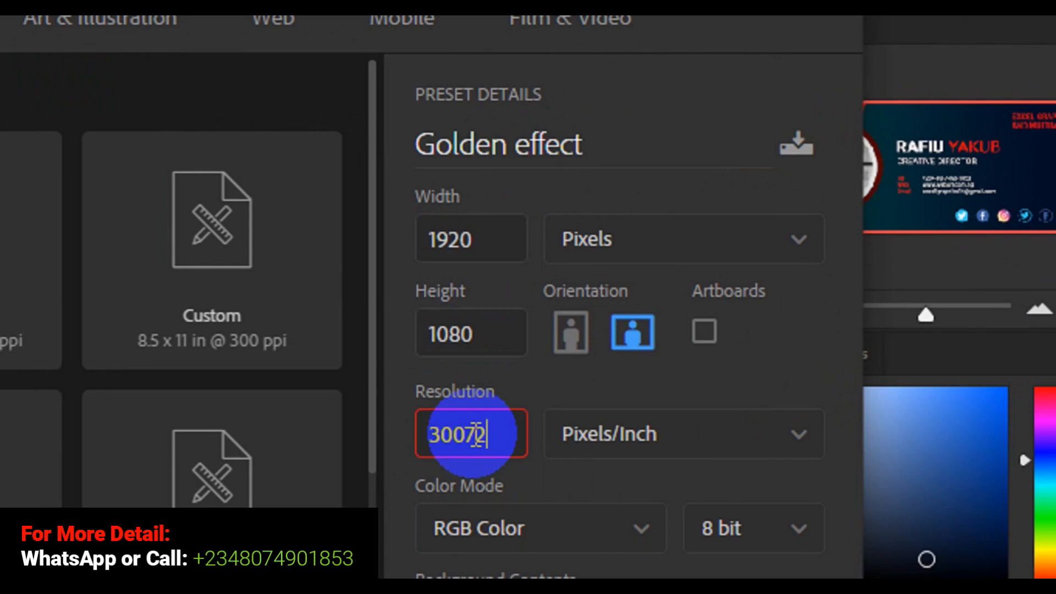
key("Left")
key("Left")
key("BackSpace")
key("BackSpace")
key("BackSpace")
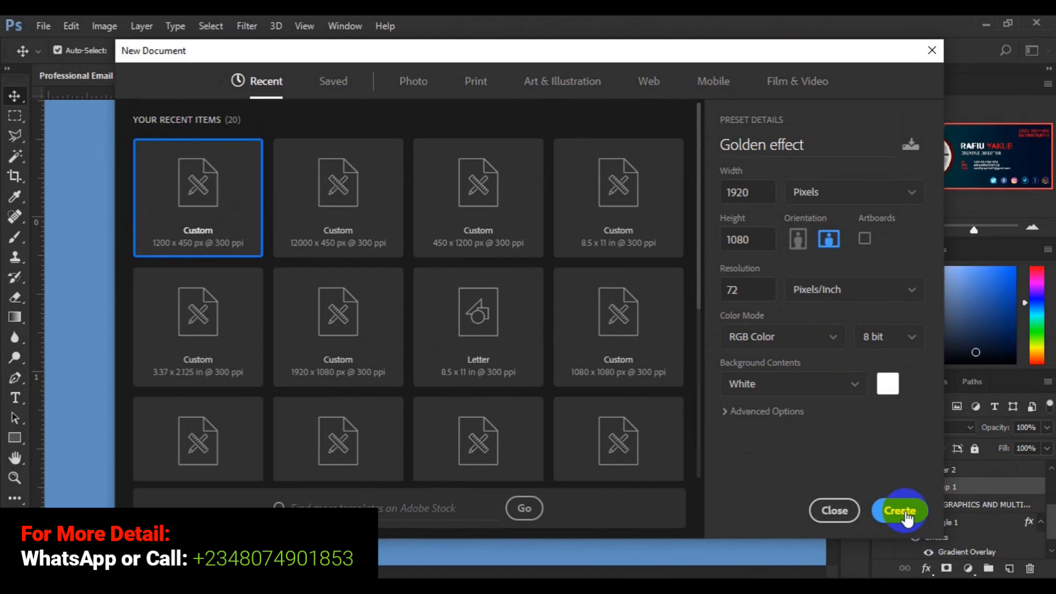
left_click(906, 510)
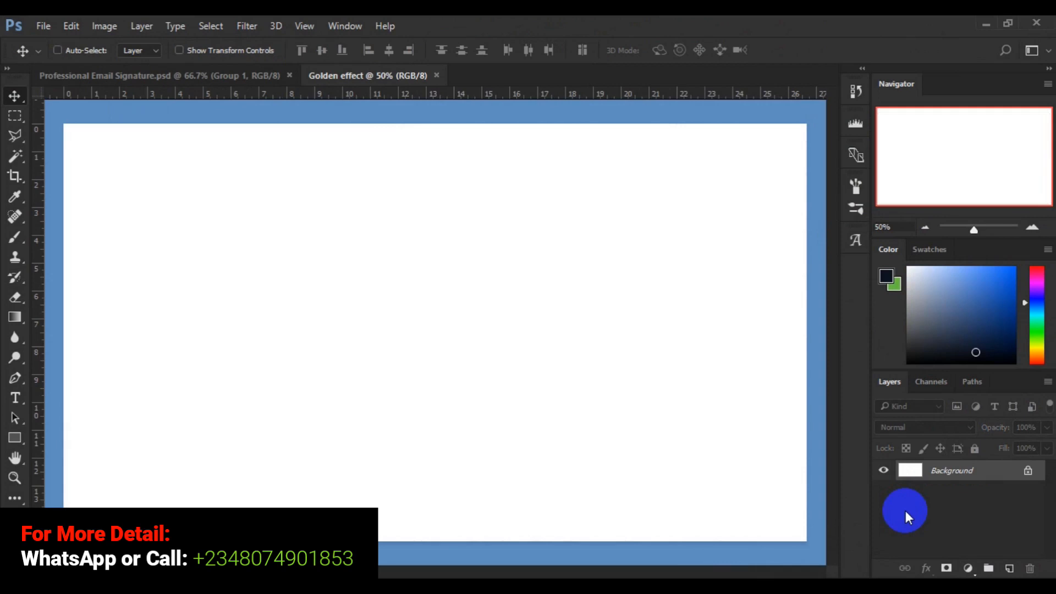
- Draw a black-filled rectangle about 1938 × 1119 px covering the whole canvas, and add an empty layer above it
key("ctrl+minus")
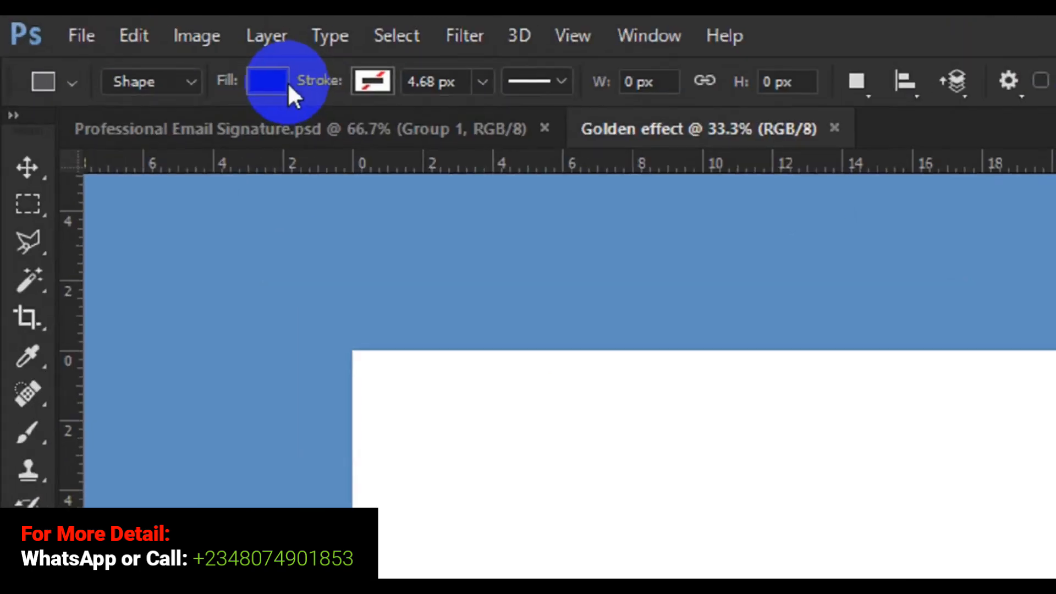
left_click(287, 83)
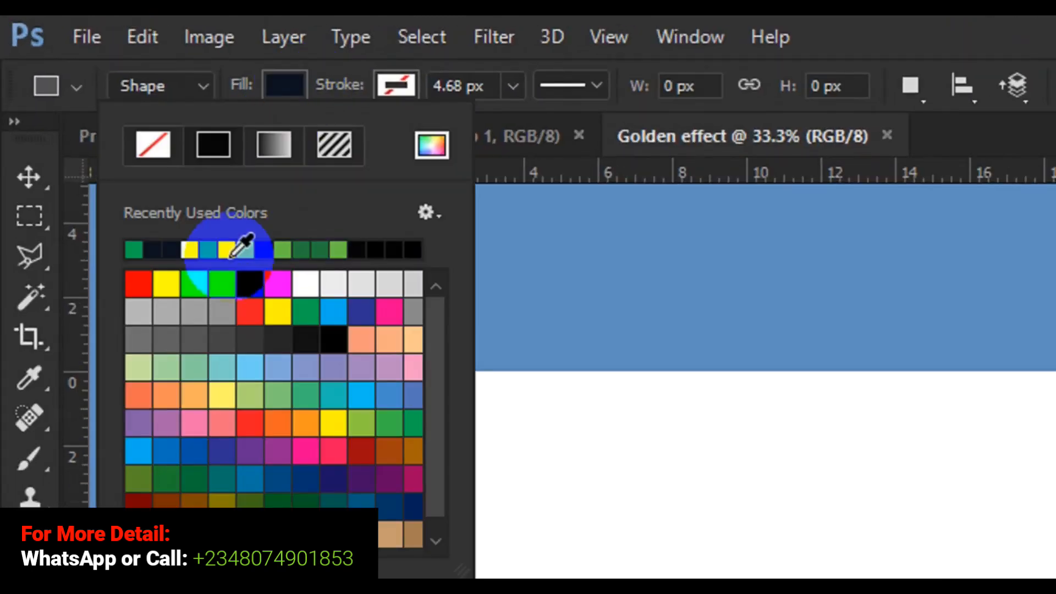
left_click(332, 339)
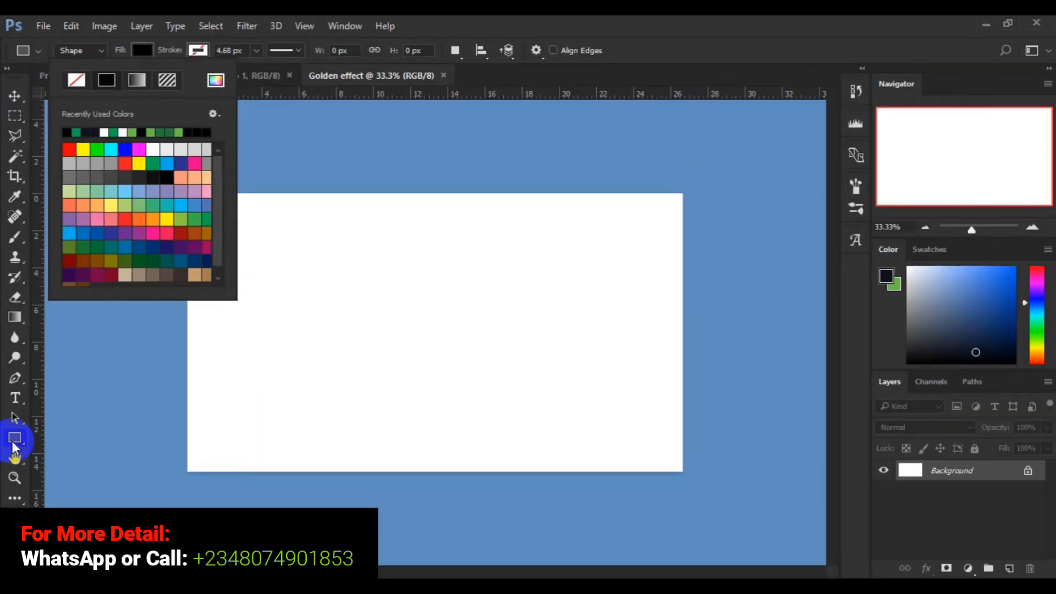
left_click(13, 443)
left_click_drag(185, 191, 684, 479)
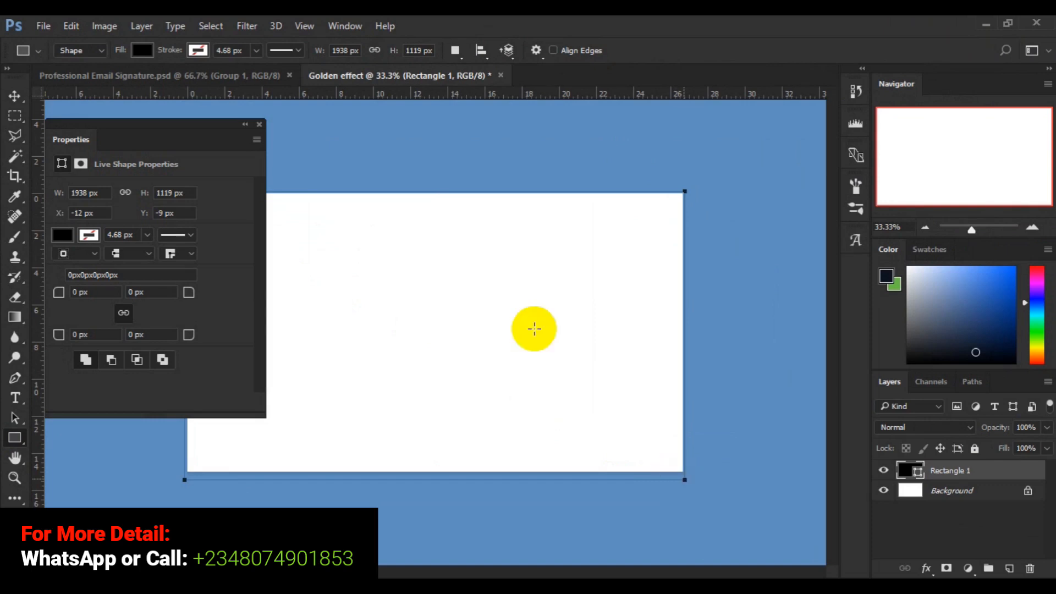
left_click(259, 124)
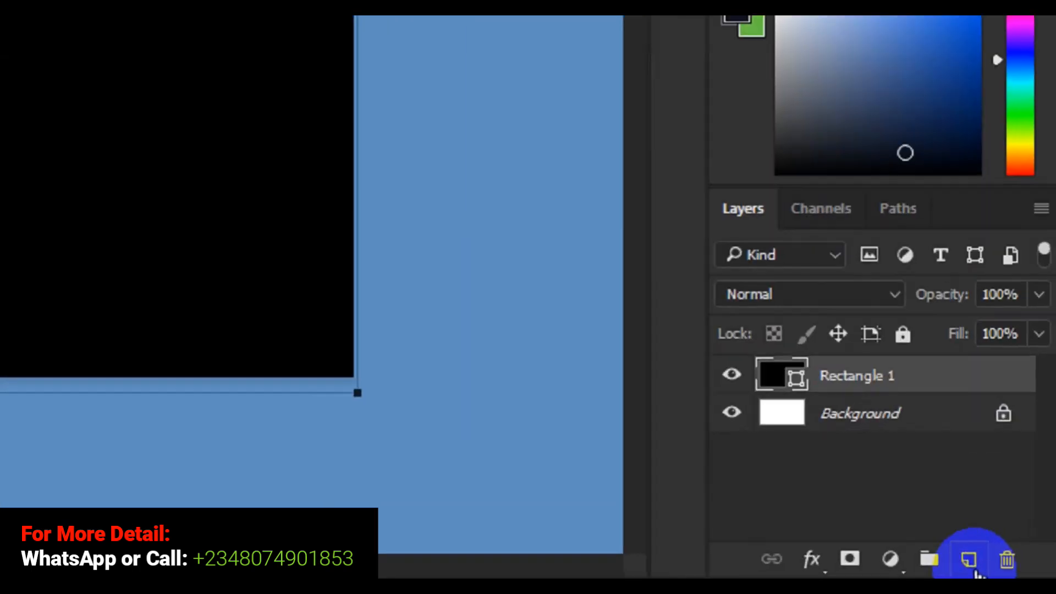
left_click(968, 560)
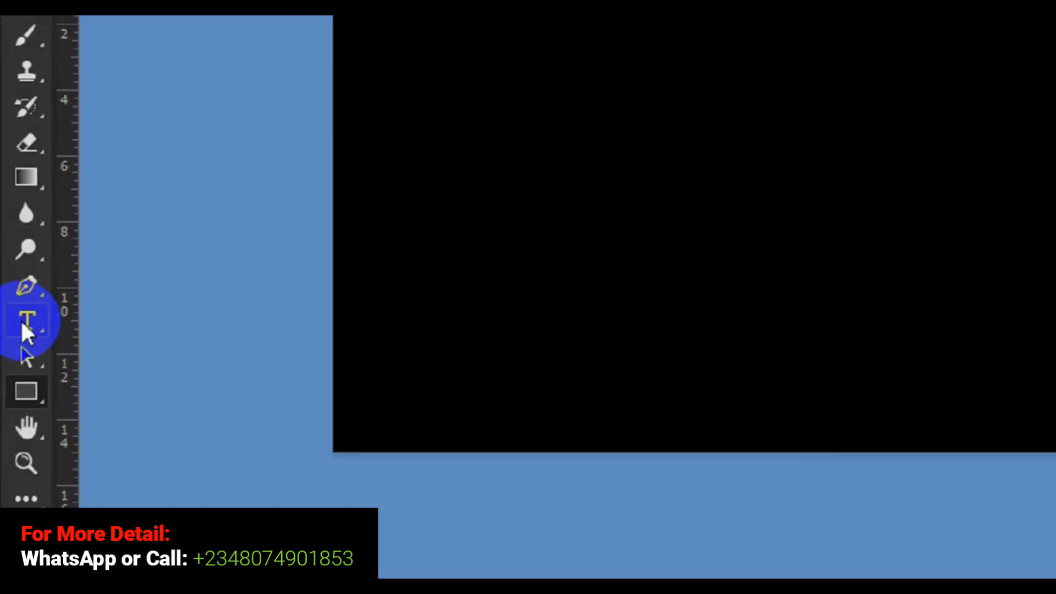
- Set the Type tool's text color to pure white, with R, G and B each at 255
left_click(25, 322)
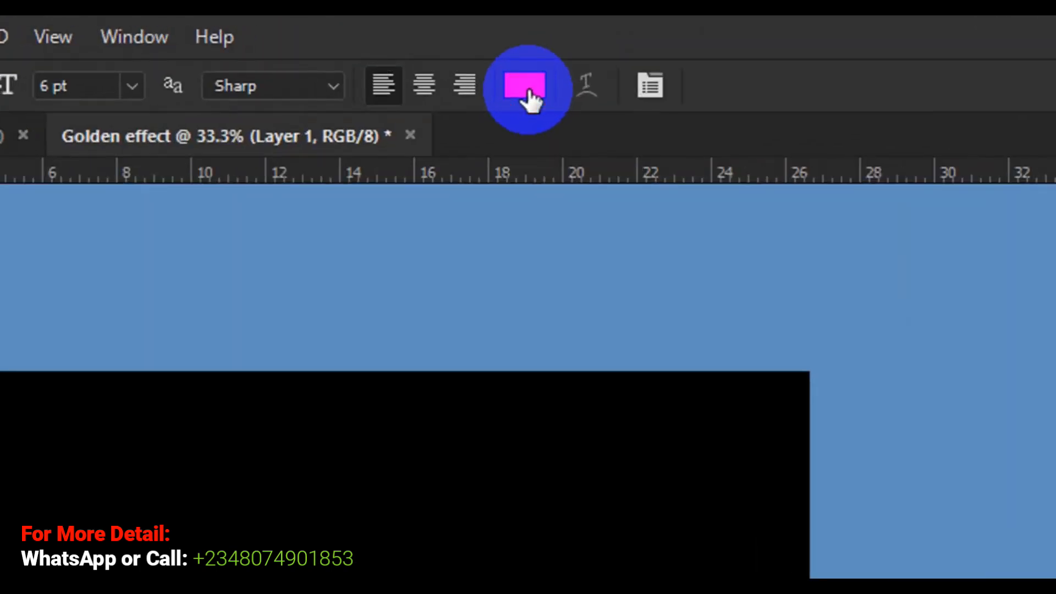
left_click(529, 90)
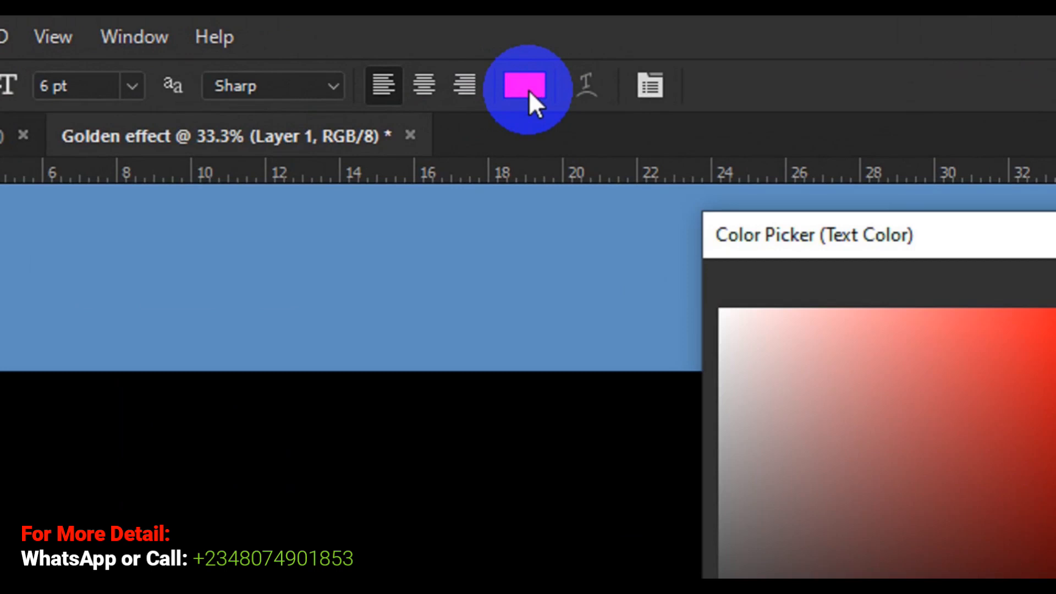
left_click(720, 312)
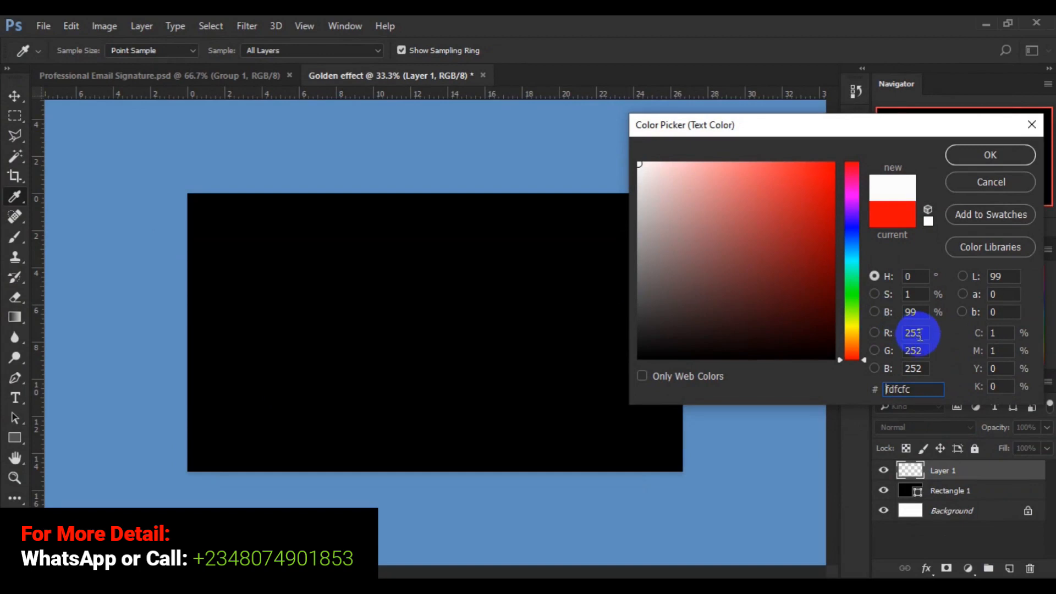
left_click(922, 334)
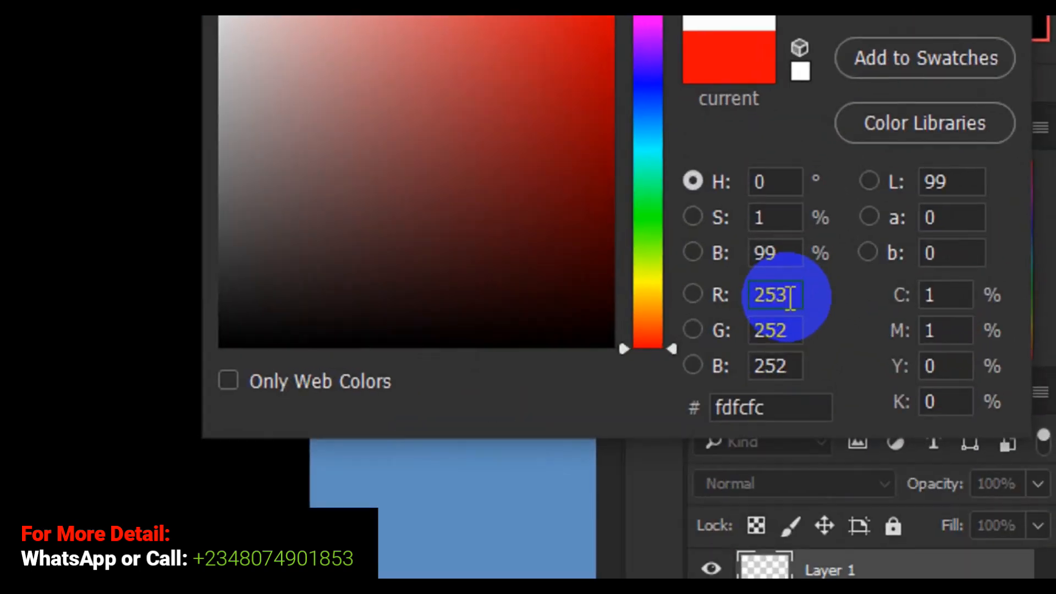
key("BackSpace")
type("5")
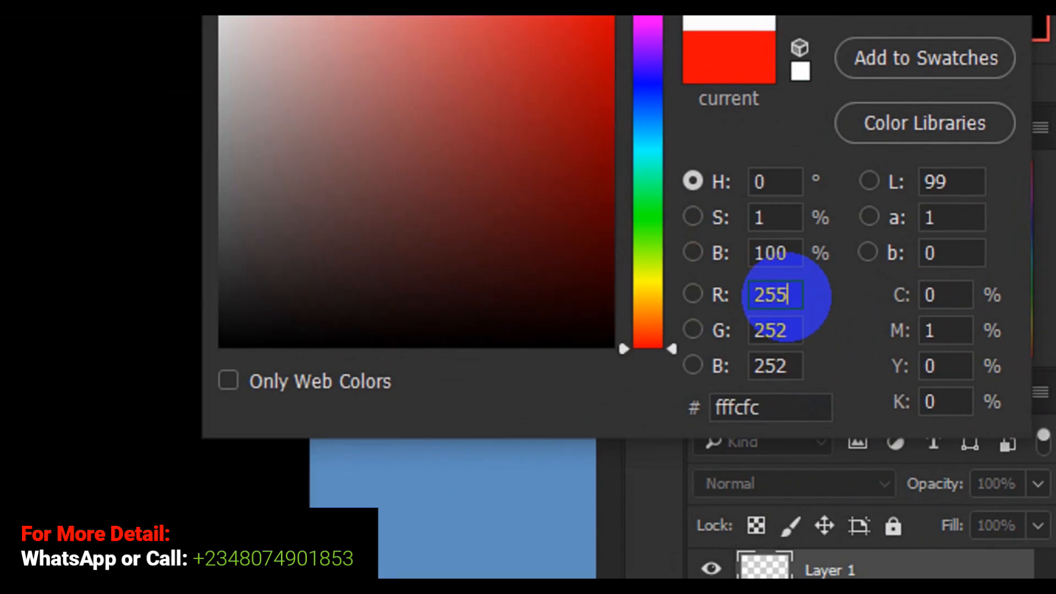
left_click(784, 331)
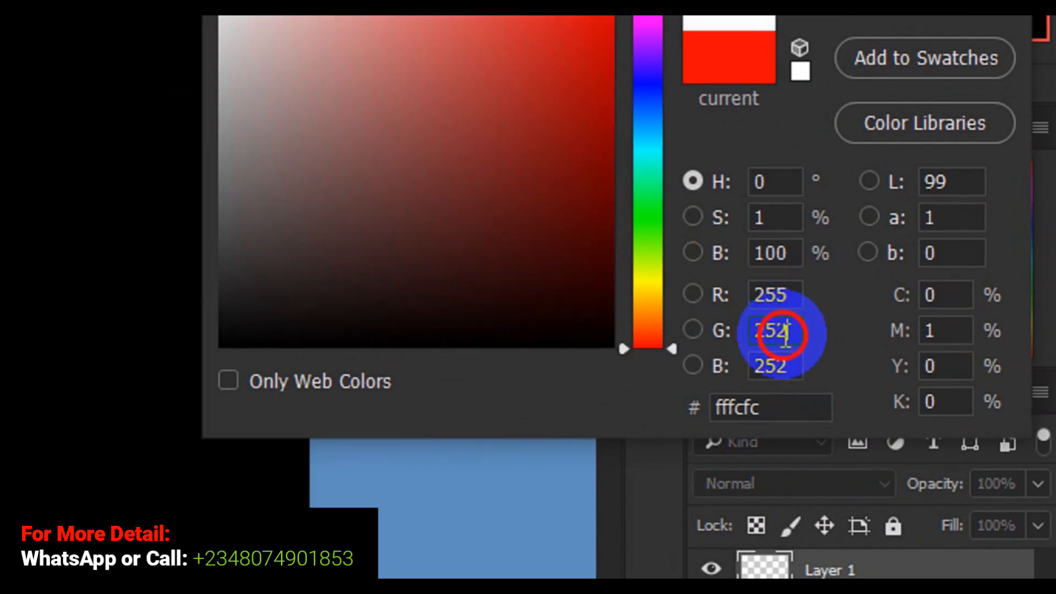
key("BackSpace")
type("5")
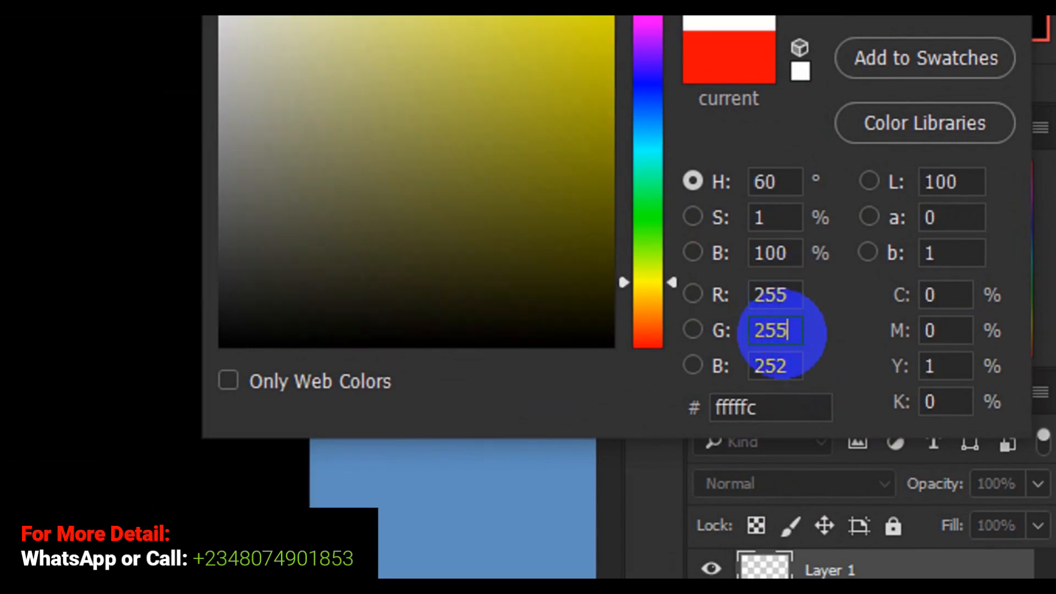
left_click(789, 358)
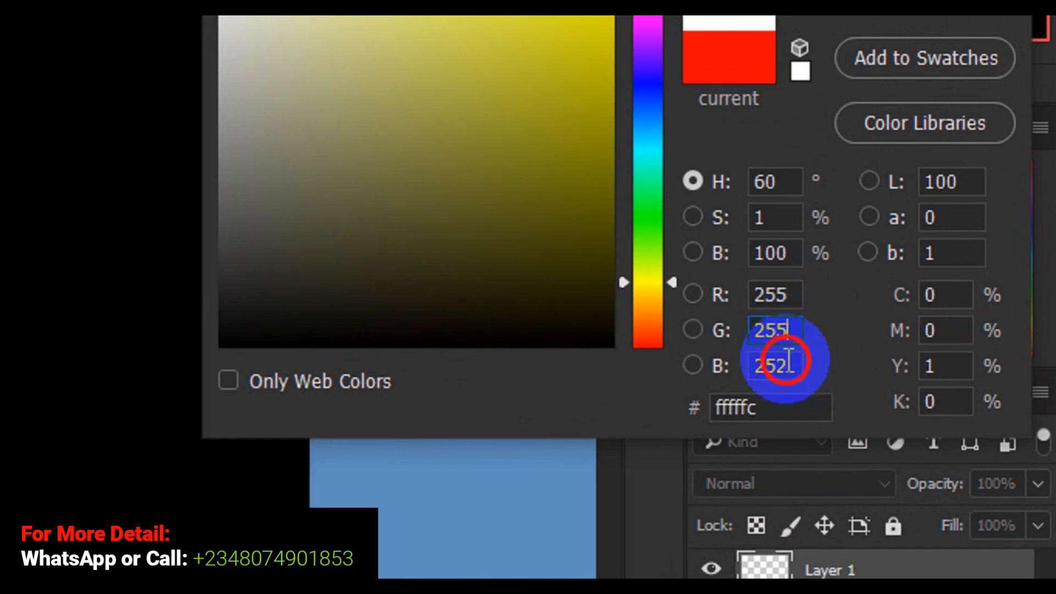
key("BackSpace")
type("5")
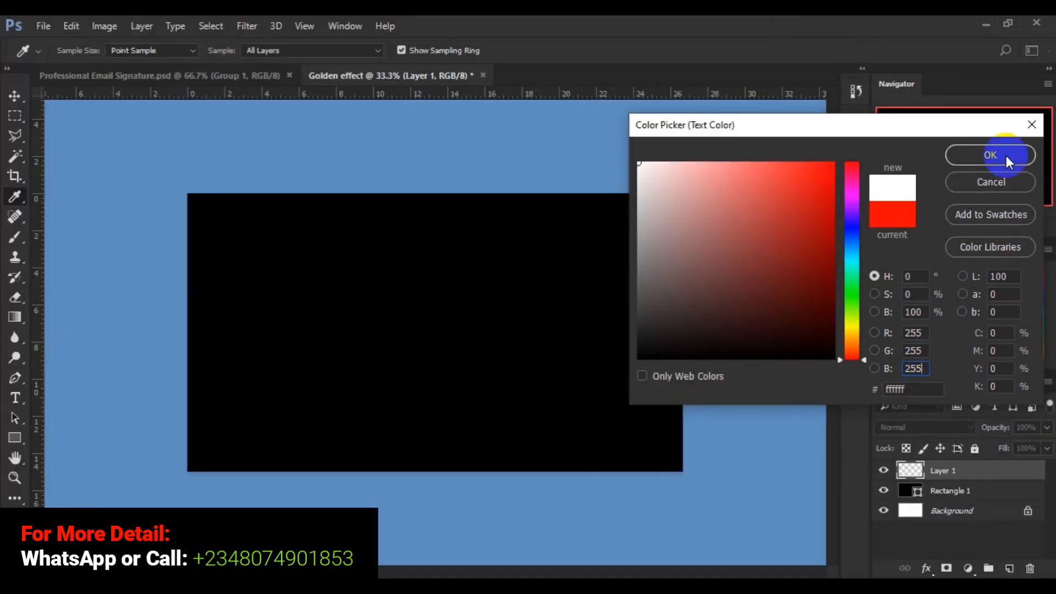
left_click(990, 155)
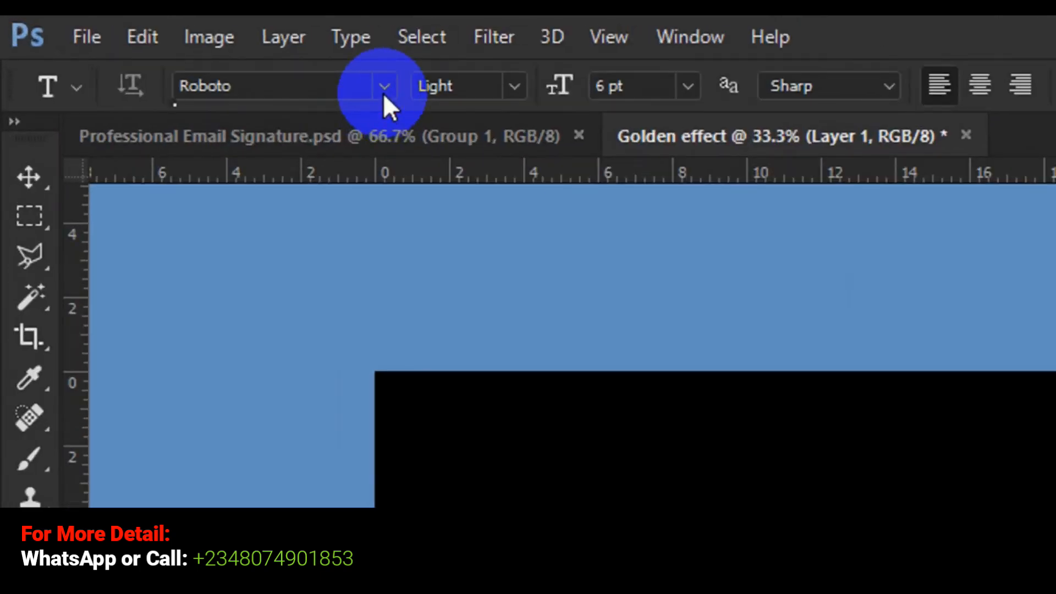
- Set the Type tool's font to MVSans and its size to 72 pt
left_click(385, 88)
left_click(385, 90)
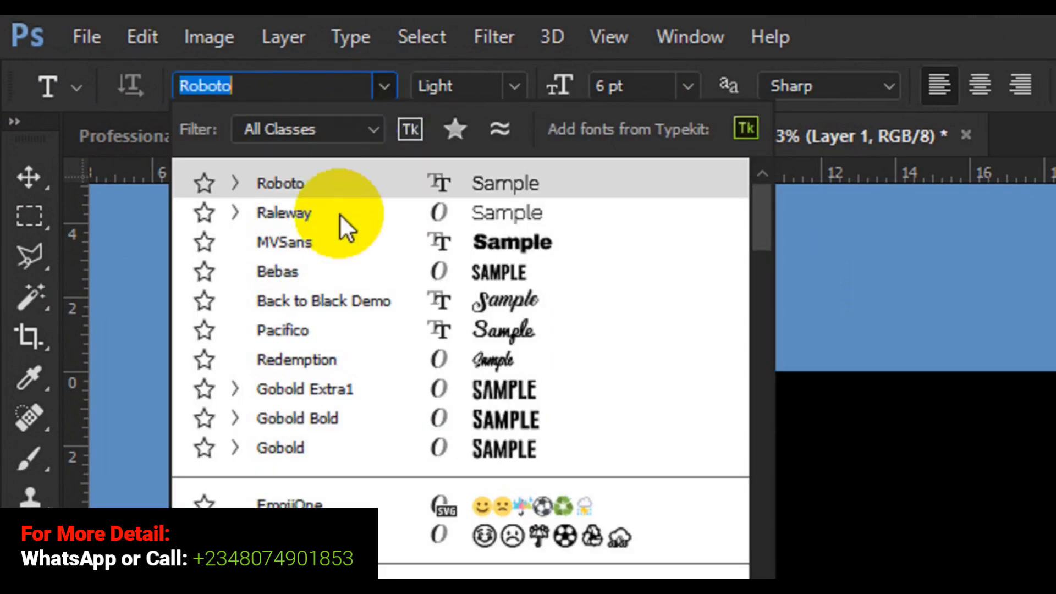
left_click(280, 243)
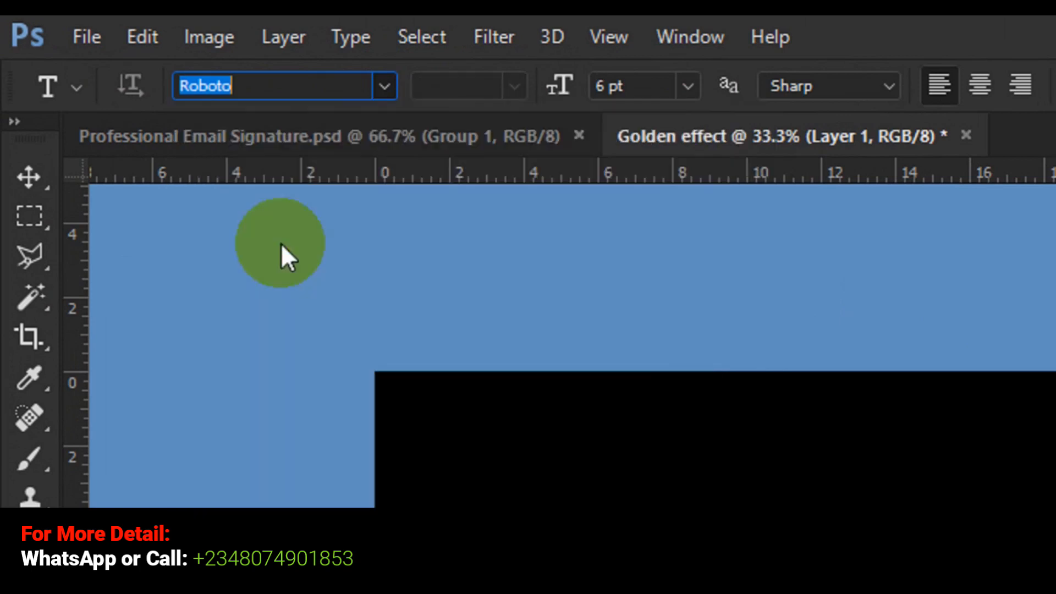
left_click(688, 87)
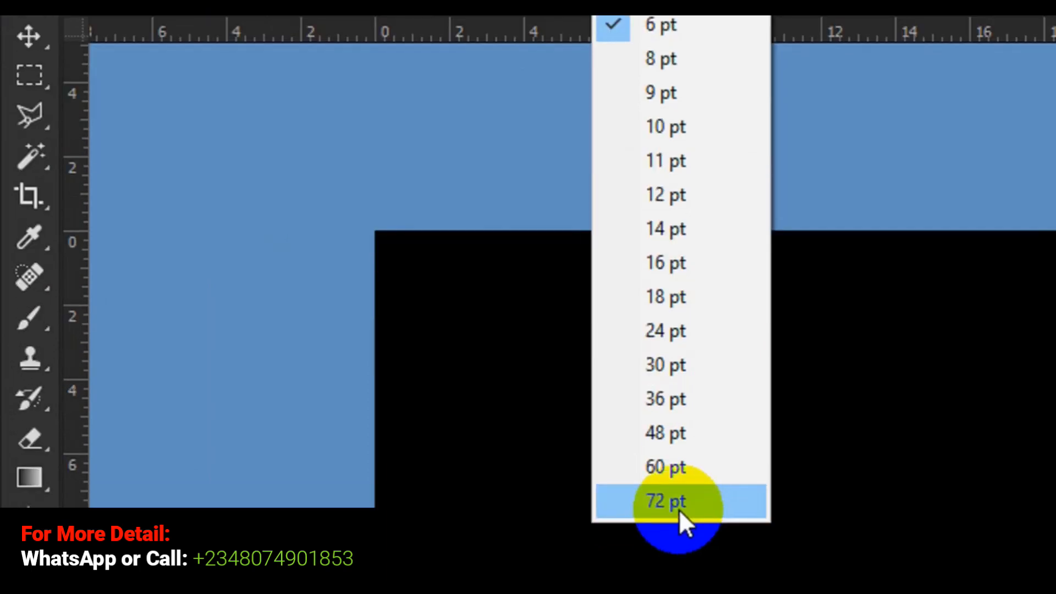
left_click(679, 509)
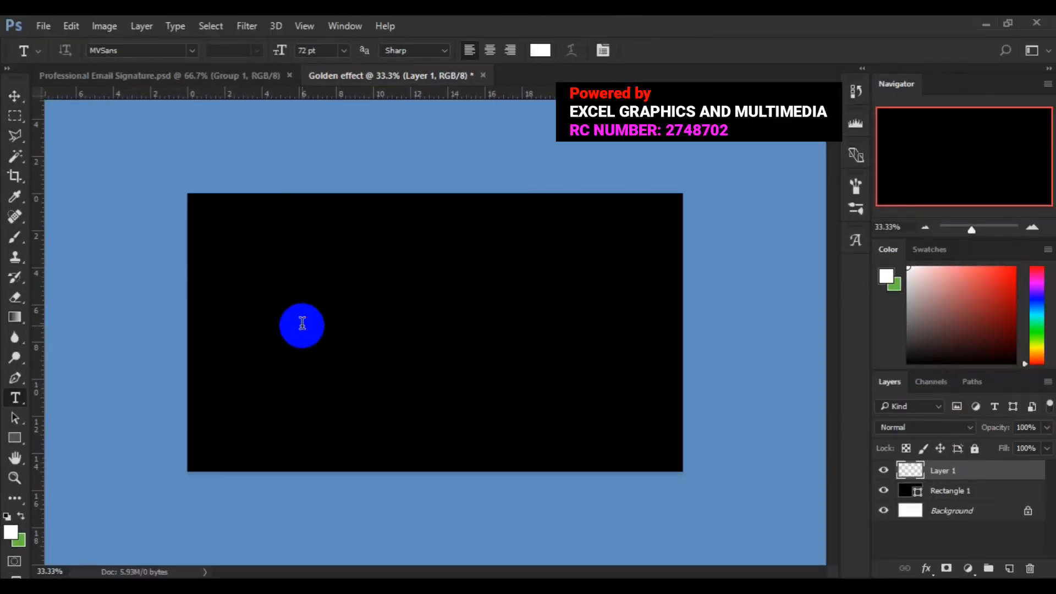
- Add the text "GOLD" on the black canvas with the Type tool
left_click(301, 323)
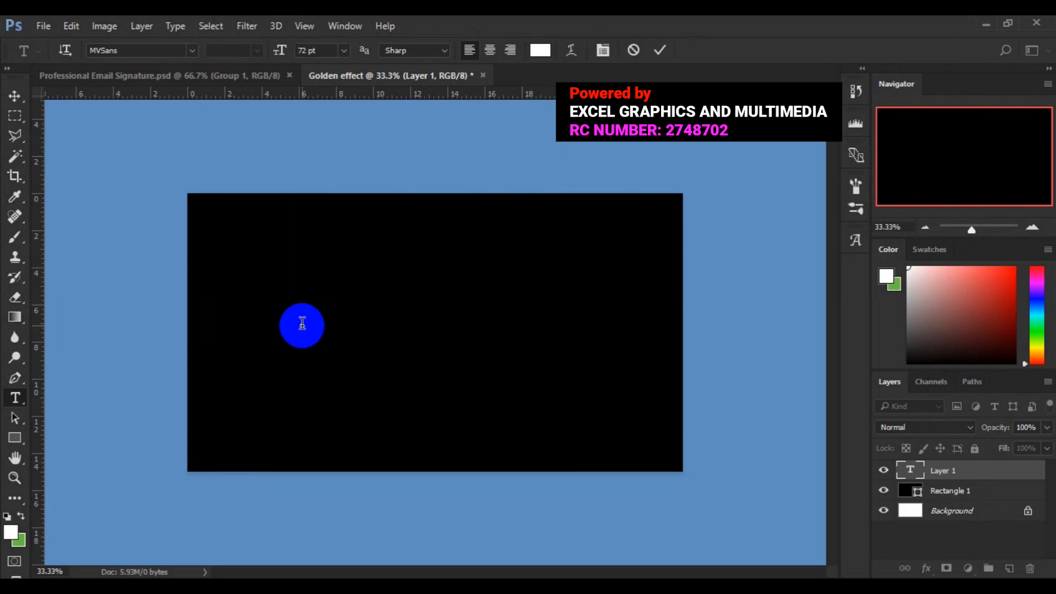
type("GOL")
type("_")
type("D")
- Set the font size of the whole word GOLD to 230 pt and commit the text
key("ctrl+t")
key("ctrl+a")
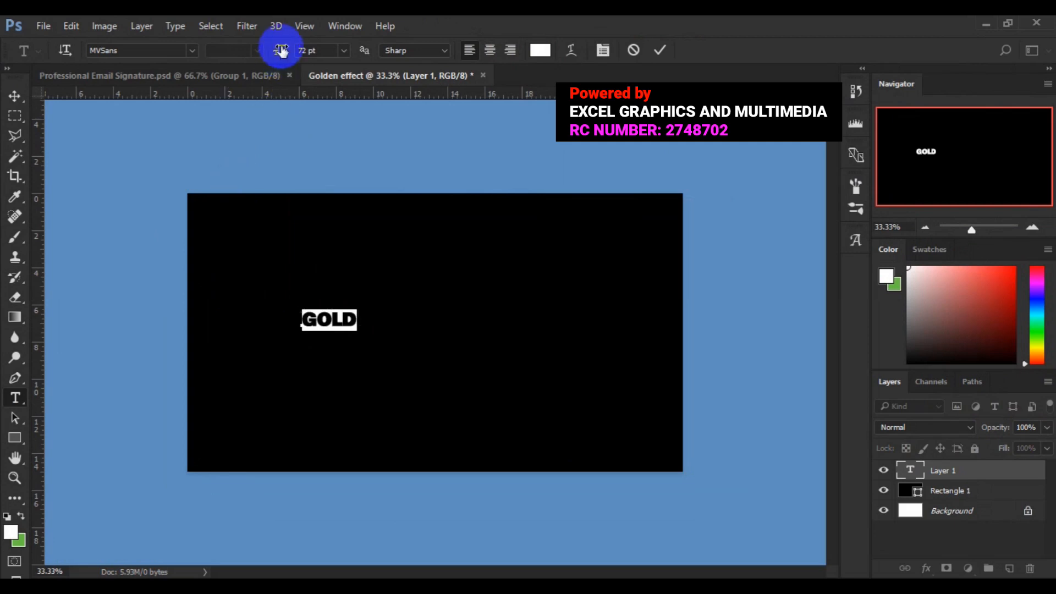
left_click_drag(281, 50, 285, 51)
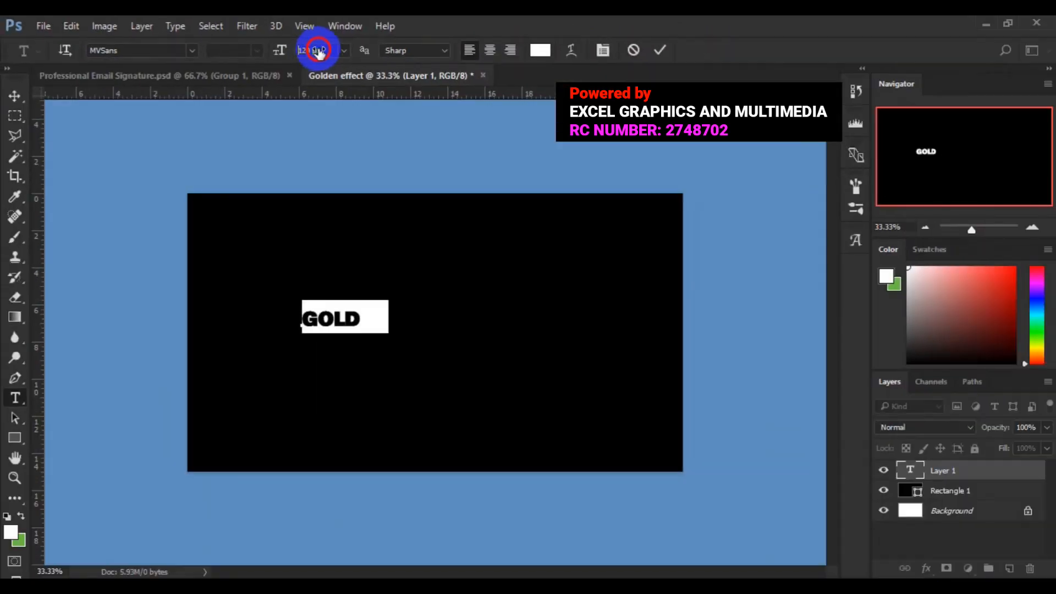
left_click_drag(401, 60, 474, 62)
left_click_drag(367, 51, 404, 51)
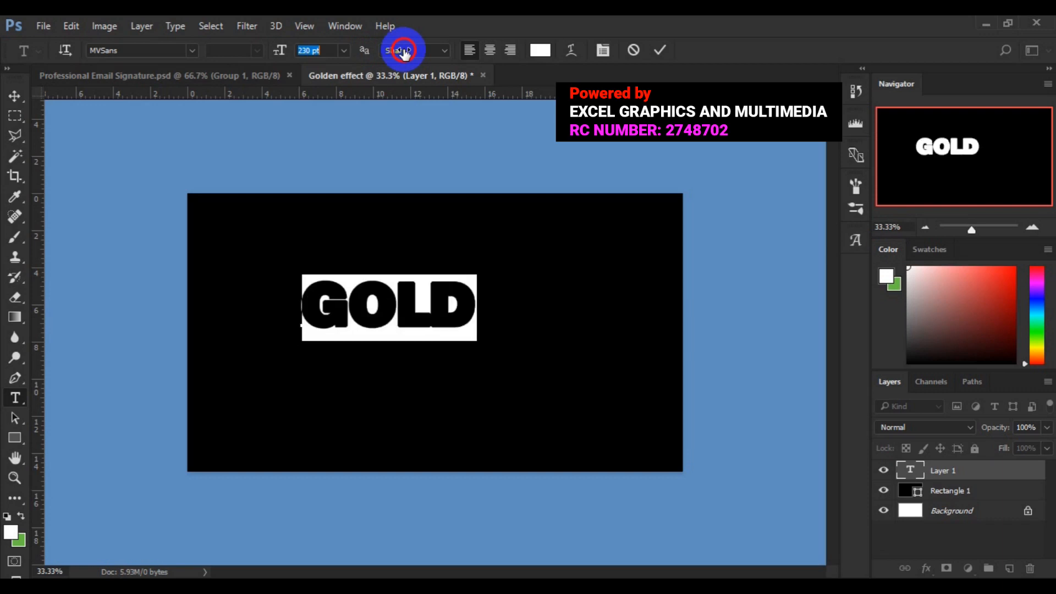
key("Return")
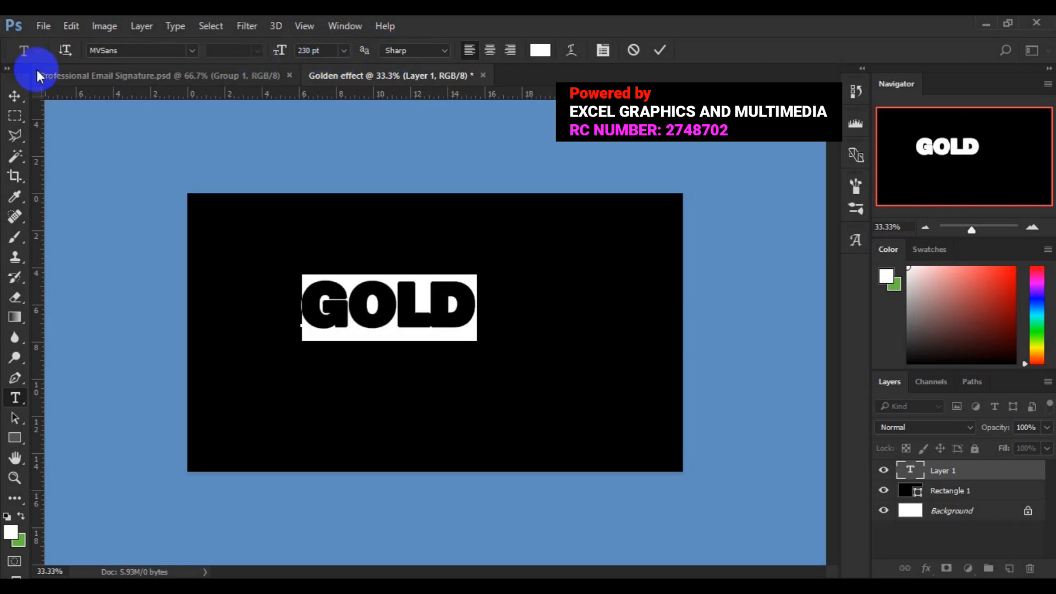
left_click(12, 97)
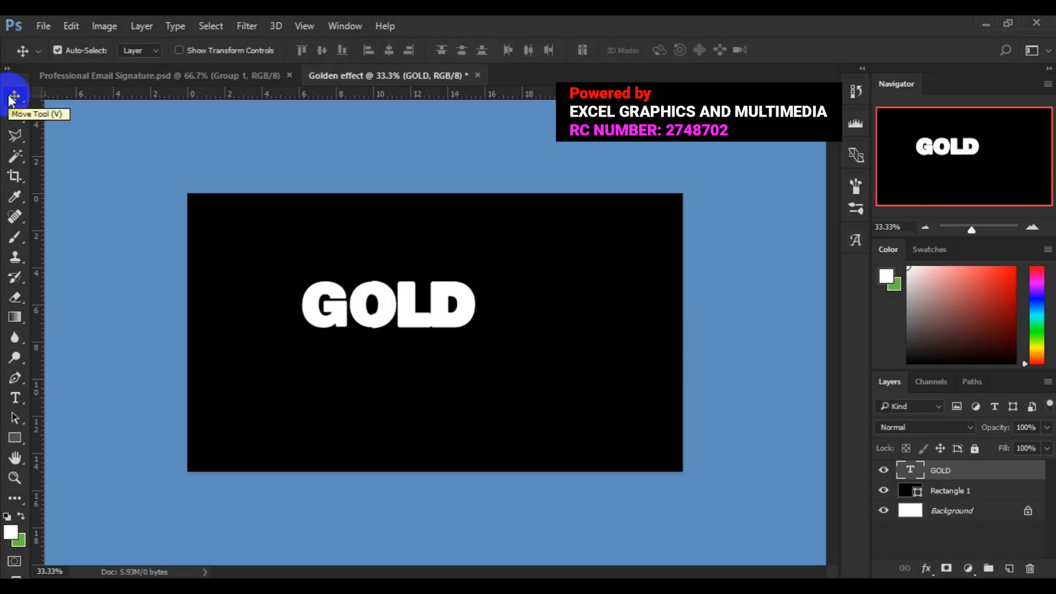
- Scale the GOLD text proportionally about its center to about 184%, roughly 17.26 × 6.55 in, and apply the transform
key("ctrl+t")
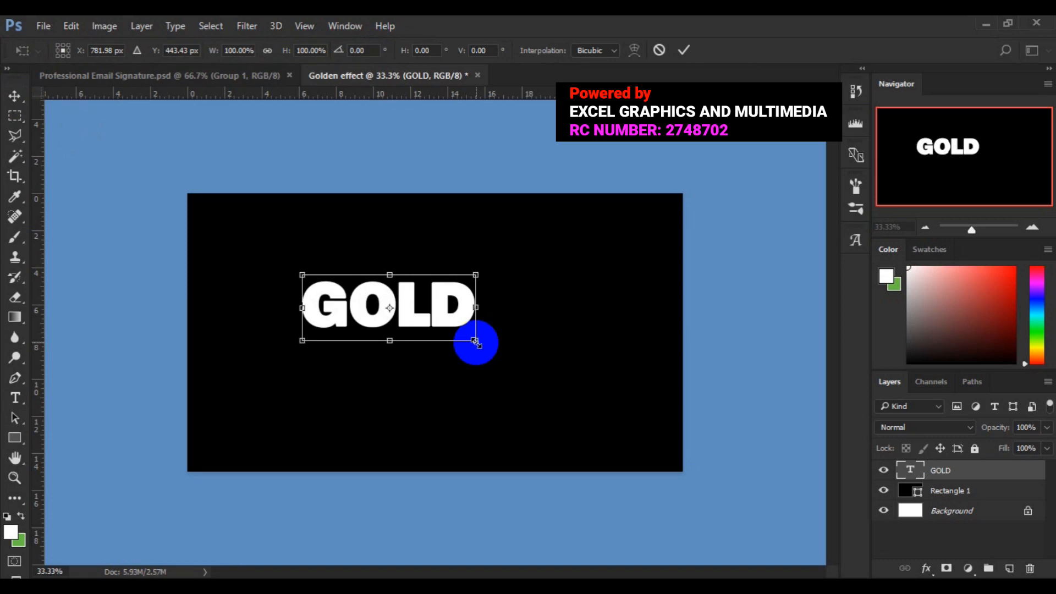
left_click_drag(474, 342, 546, 378)
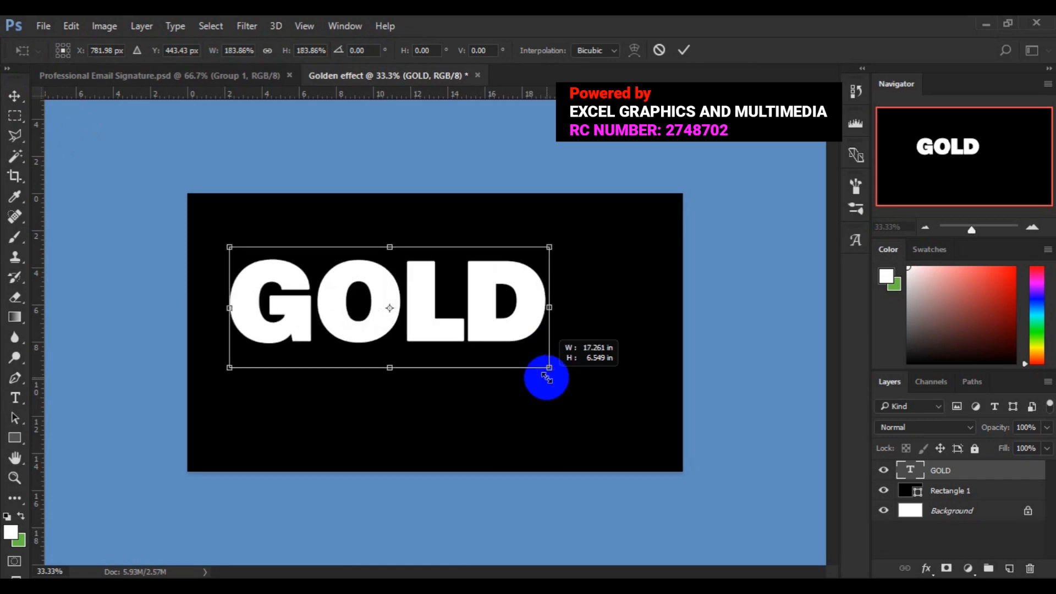
left_click(684, 50)
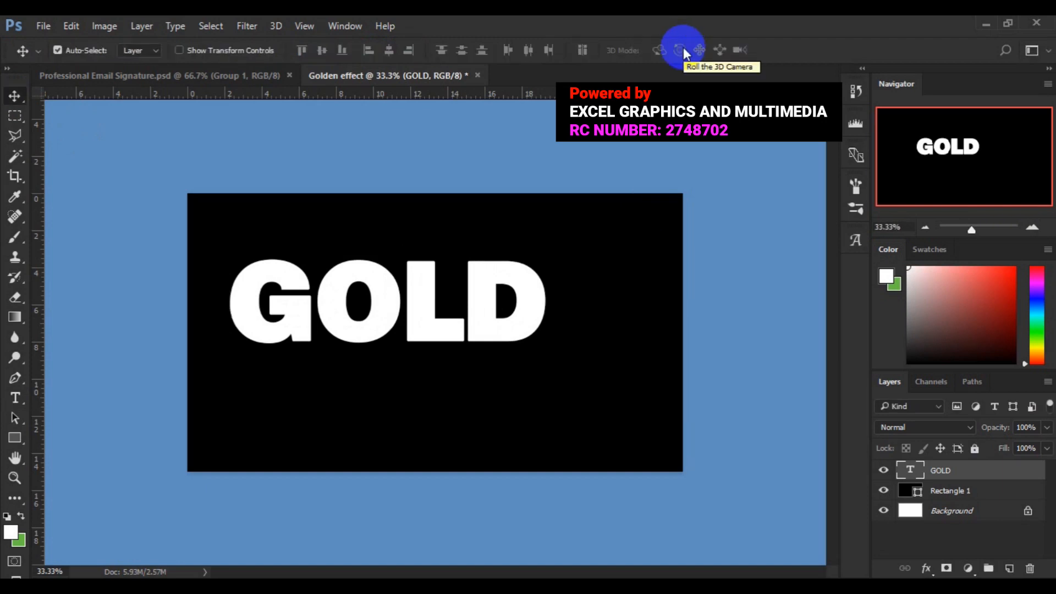
- Center the GOLD text vertically and horizontally on the canvas by aligning it to a full-canvas selection, then deselect
key("ctrl+a")
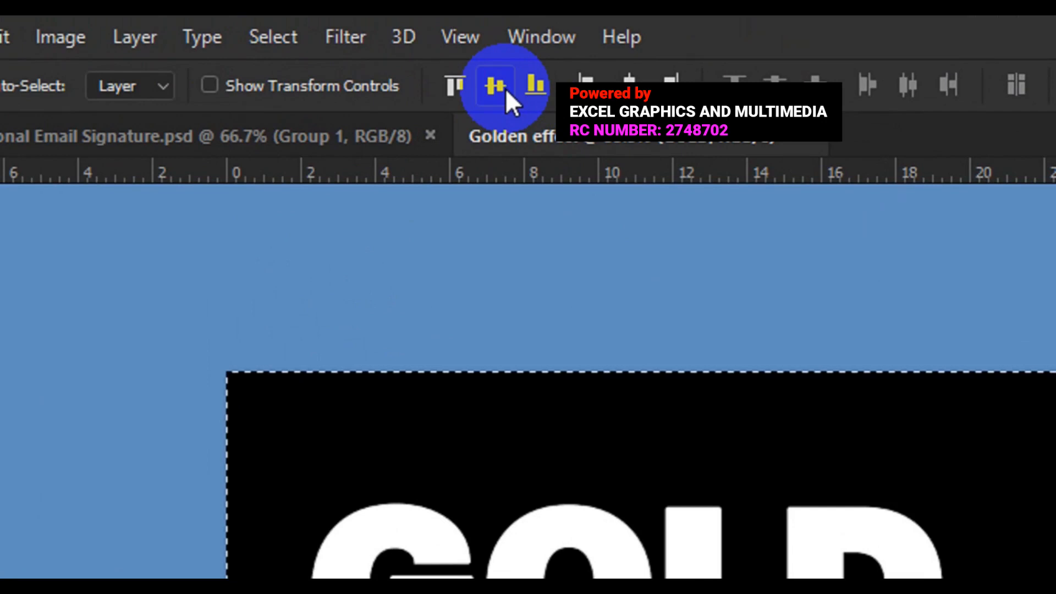
left_click(630, 80)
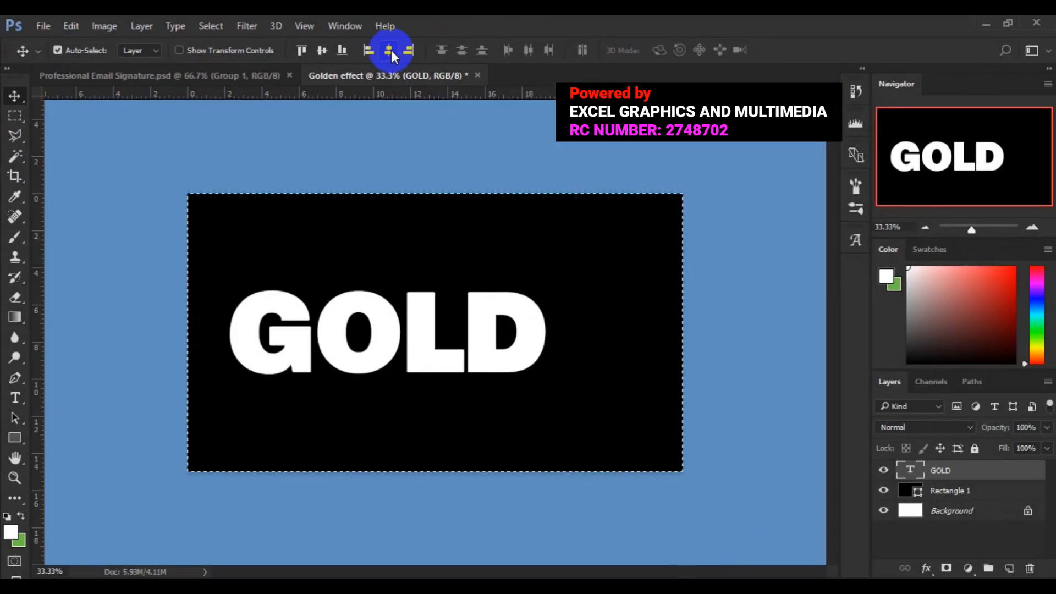
left_click(389, 51)
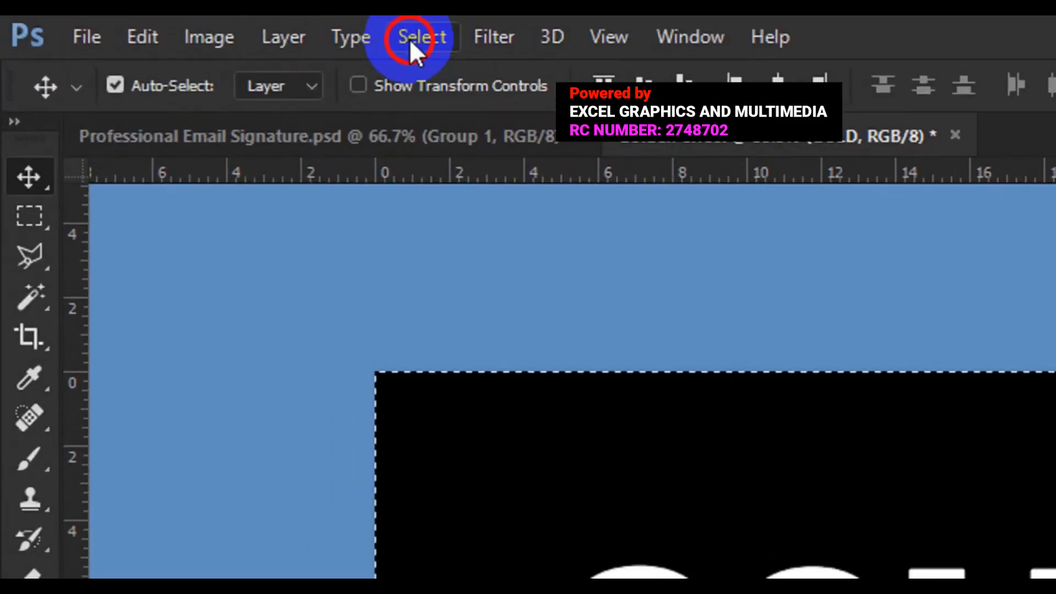
left_click(409, 39)
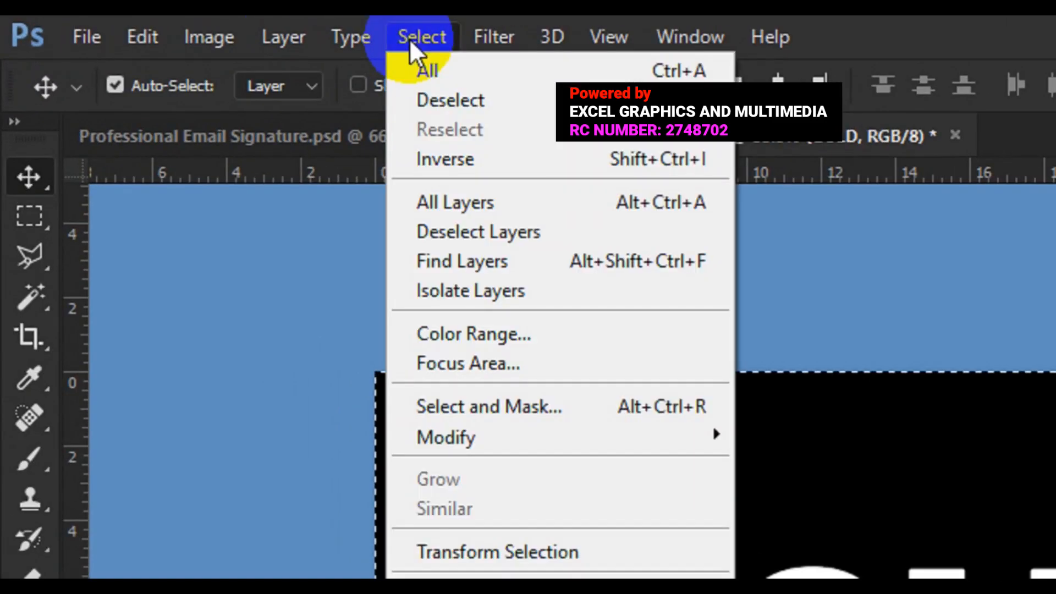
left_click(444, 106)
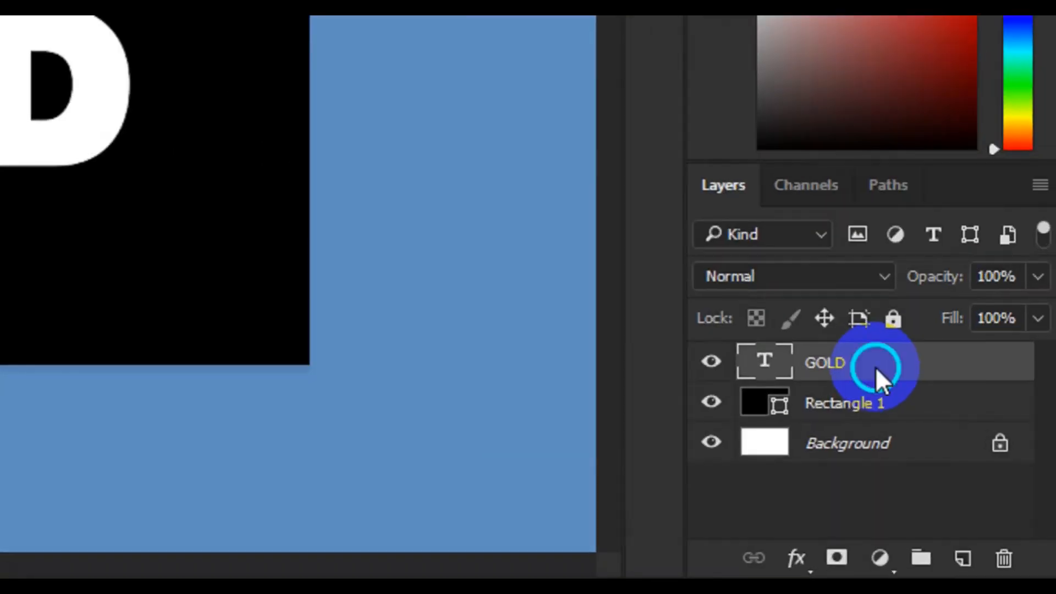
right_click(968, 476)
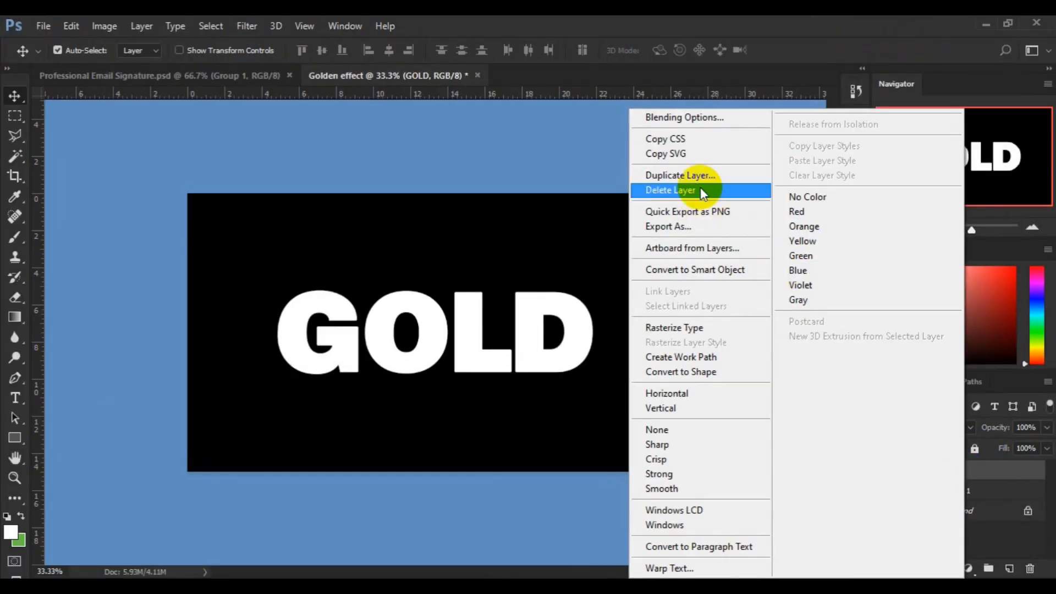
left_click(701, 185)
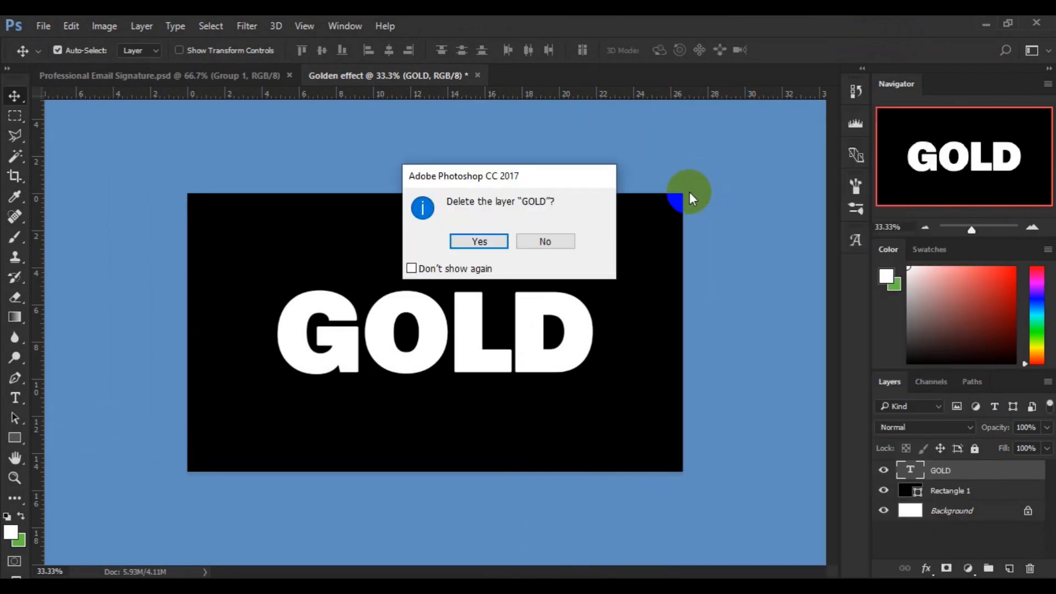
left_click(567, 240)
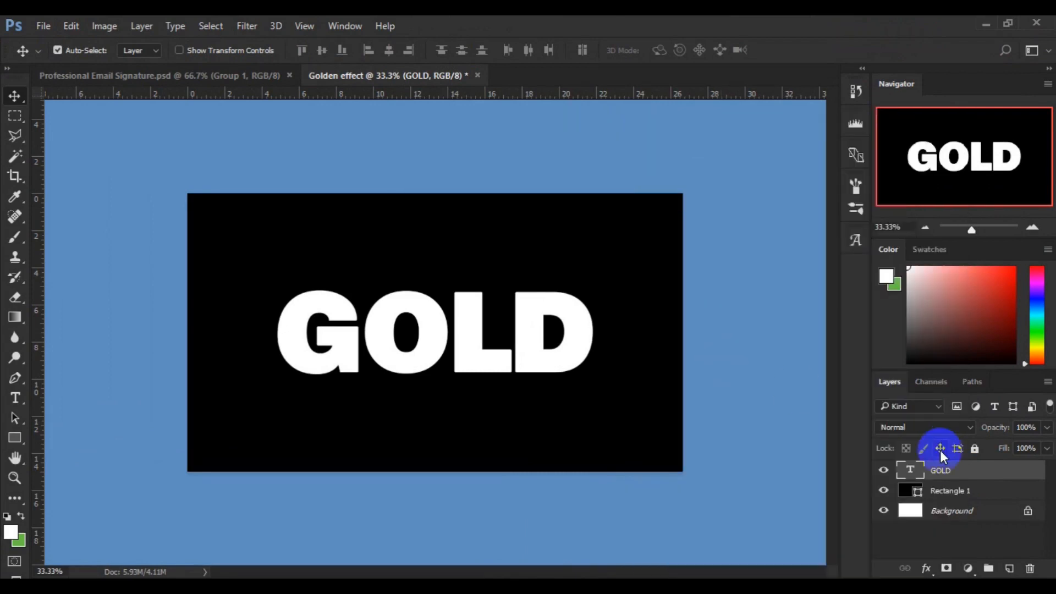
- Duplicate the GOLD text layer in the same document under the name "GOLD effect"
right_click(941, 473)
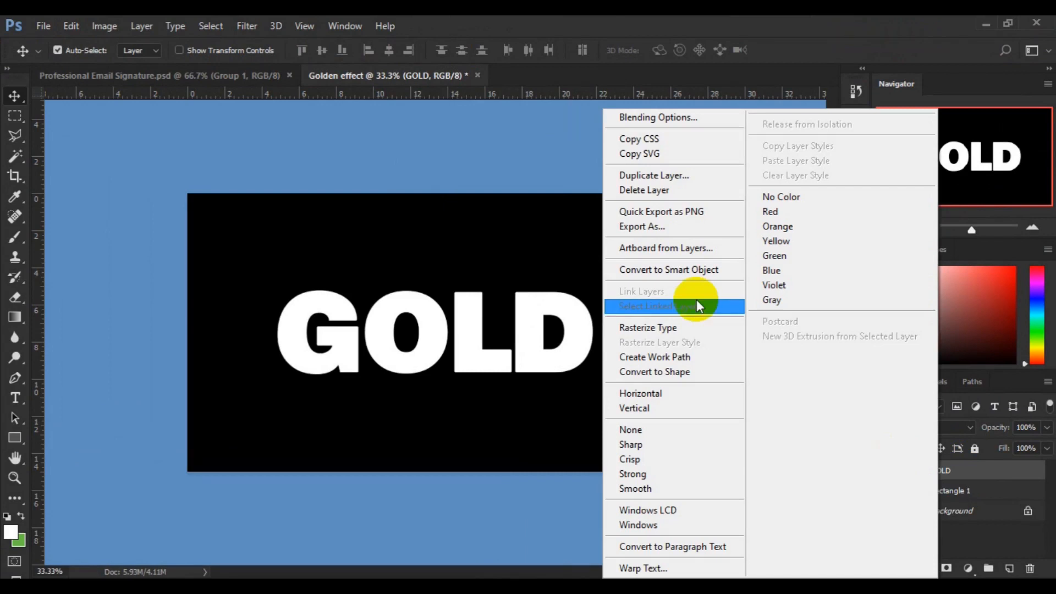
left_click(648, 176)
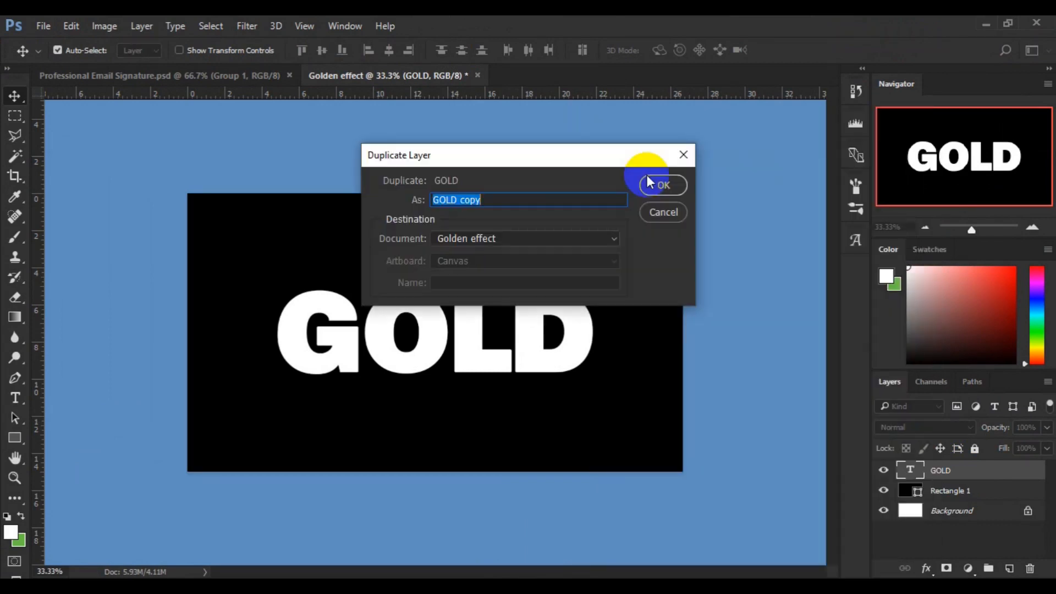
left_click(535, 195)
key("BackSpace")
key("BackSpace")
key("BackSpace")
key("BackSpace")
key("BackSpace")
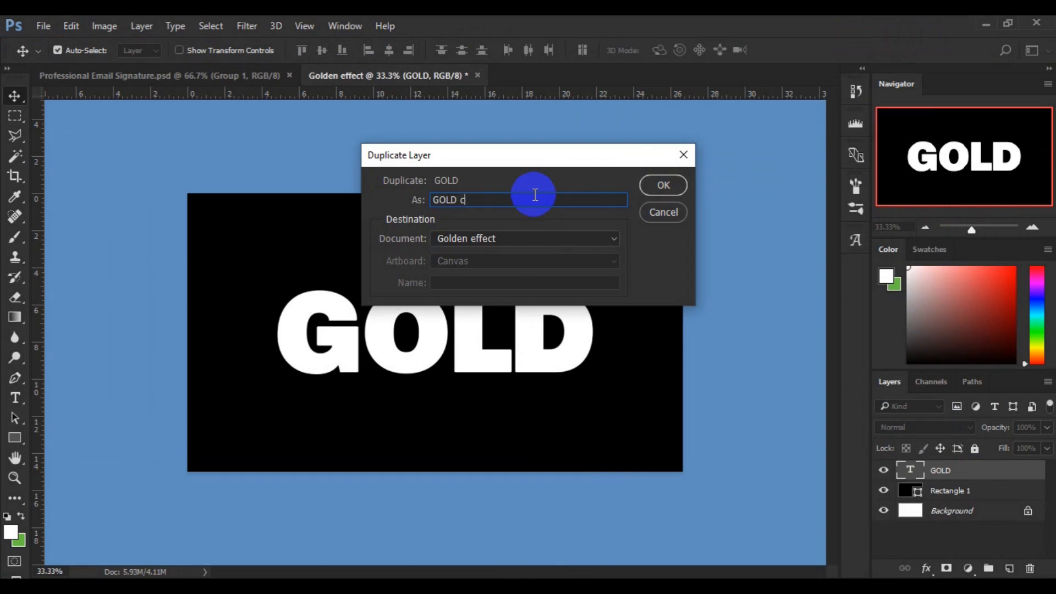
type("effect")
left_click(660, 187)
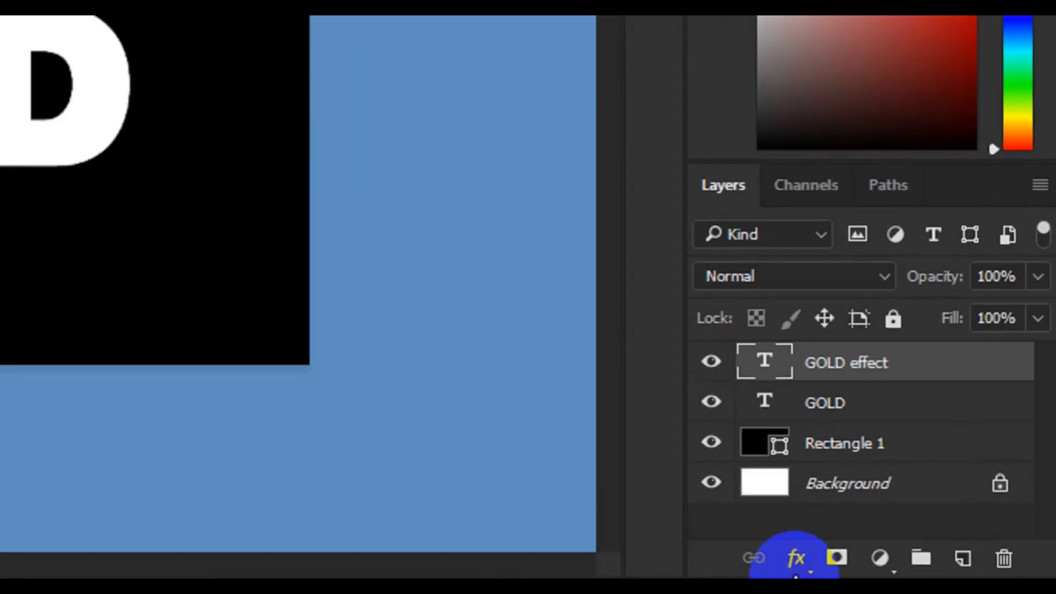
- Add a Gradient Overlay layer style to the GOLD effect layer
left_click(795, 560)
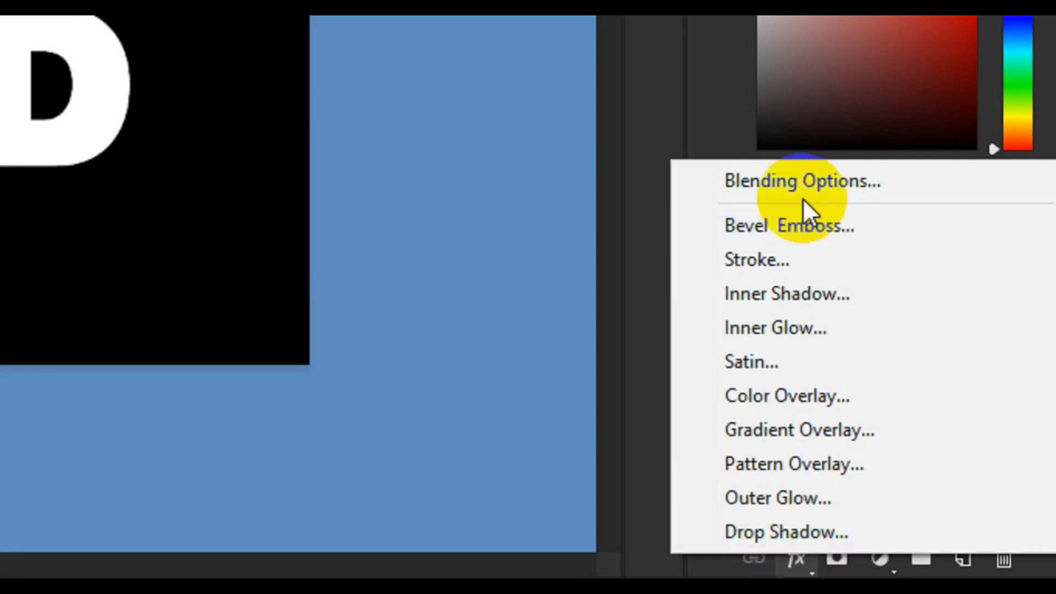
left_click(773, 191)
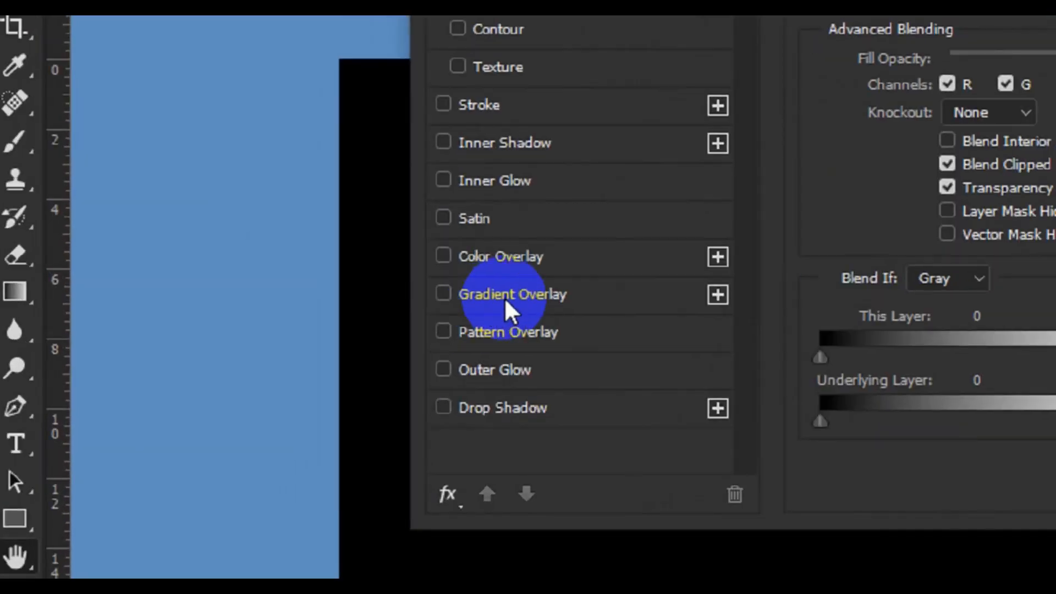
left_click(275, 320)
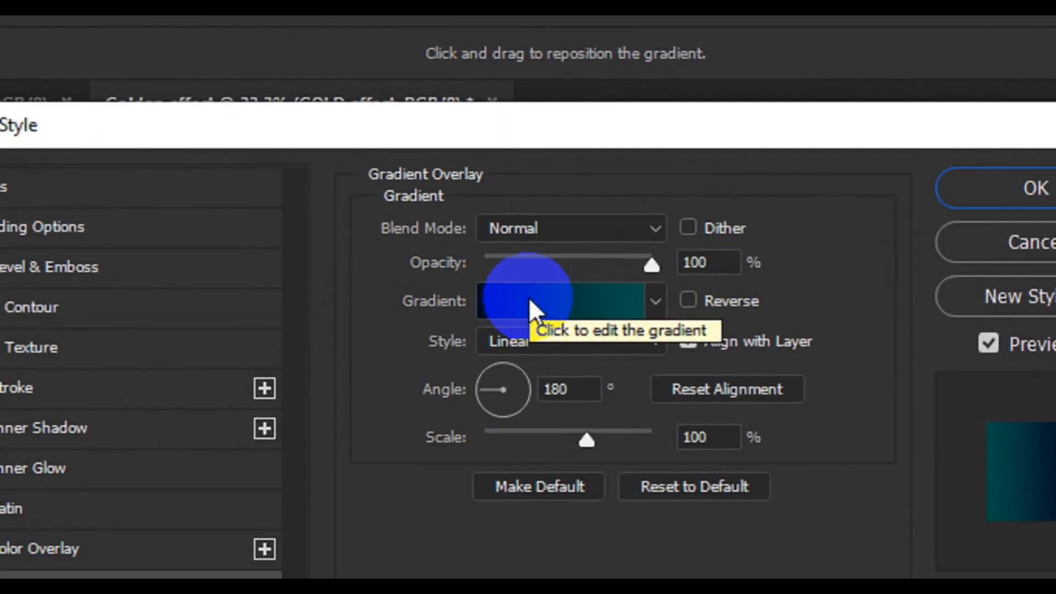
- Set the overlay gradient's color stop at location 0% to pale gold with R 246, G 238 and B 173
left_click(529, 300)
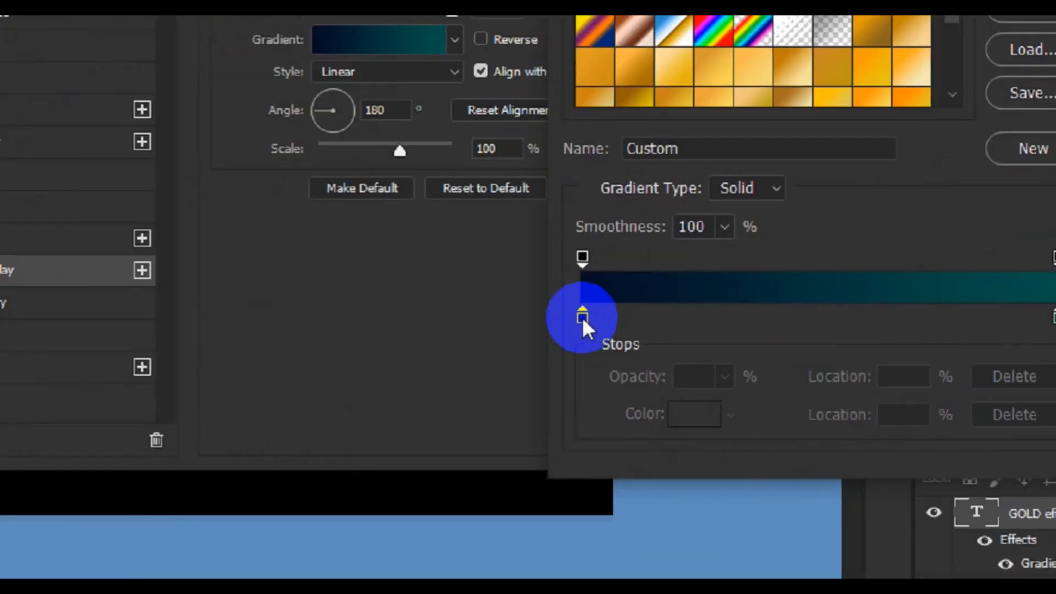
left_click(663, 348)
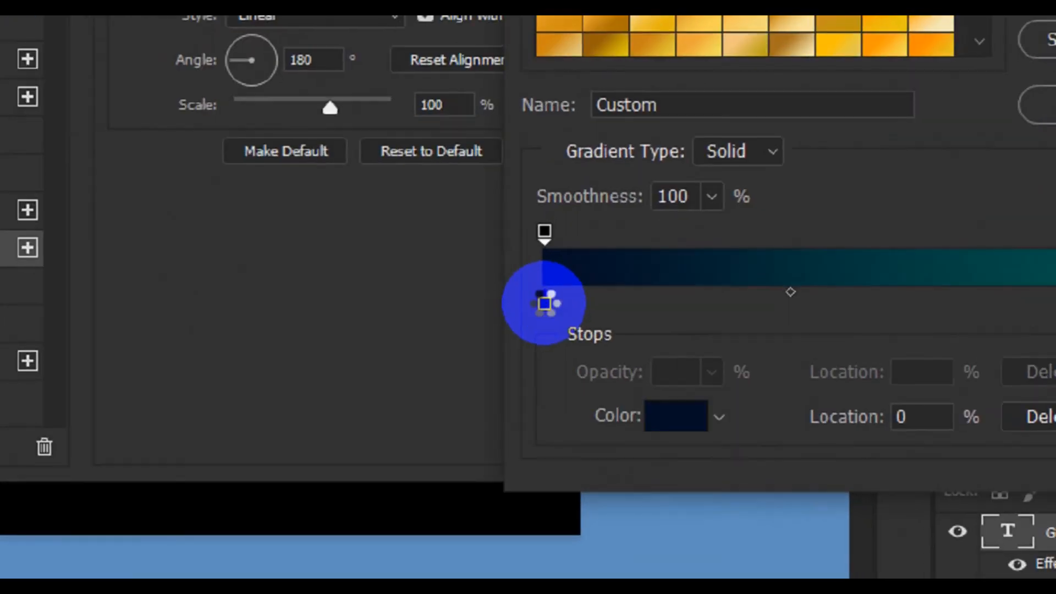
double_click(545, 303)
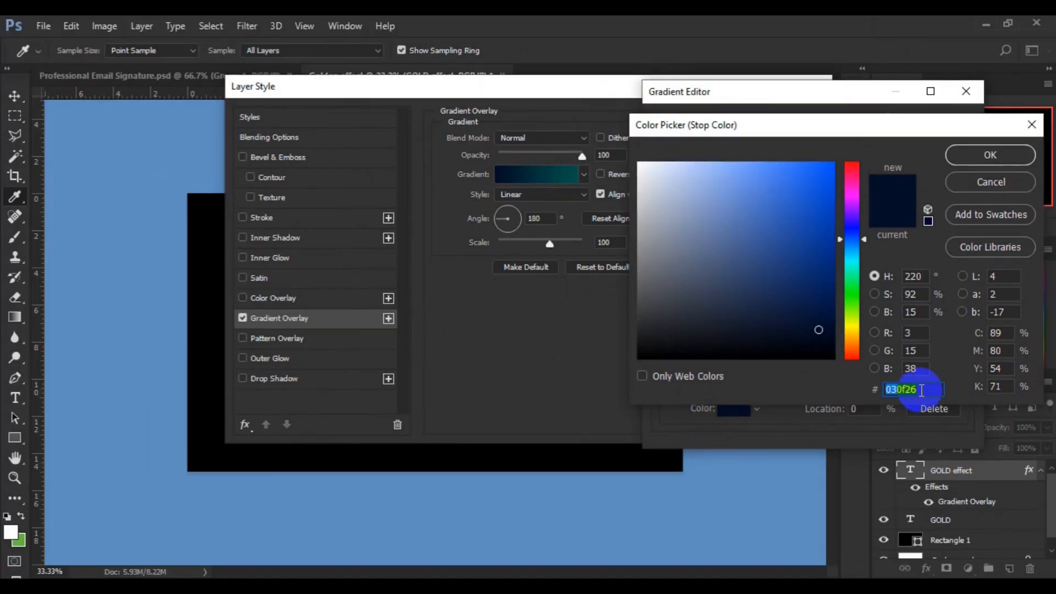
left_click(912, 333)
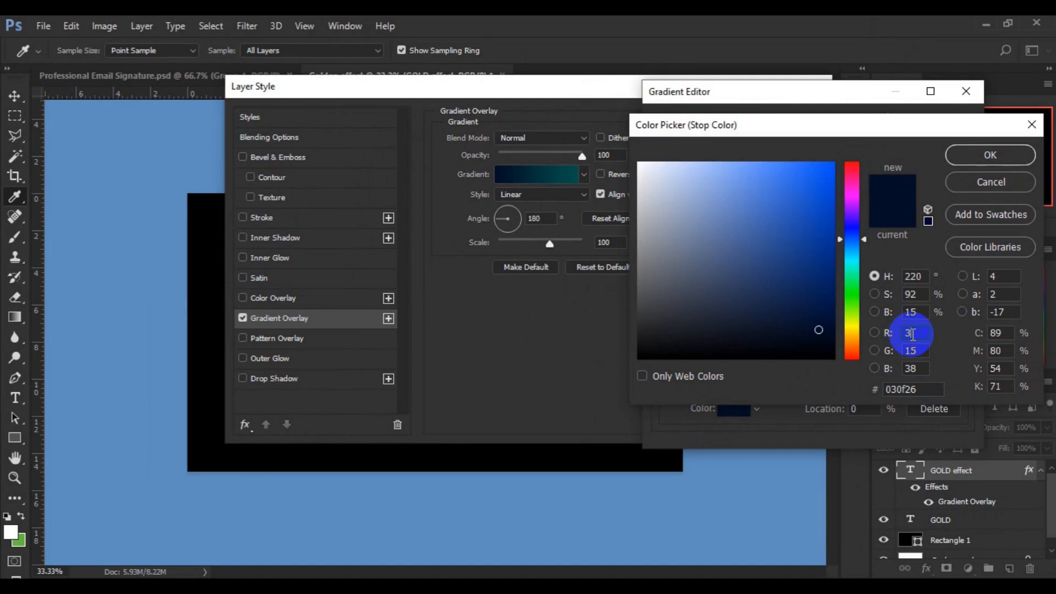
key("BackSpace")
type("246")
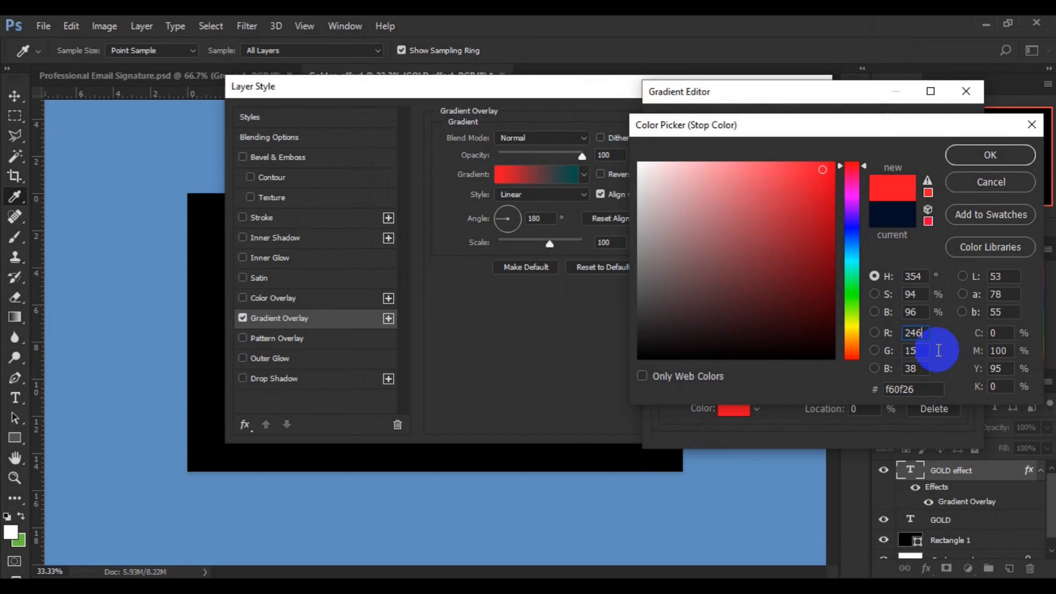
key("BackSpace")
key("BackSpace")
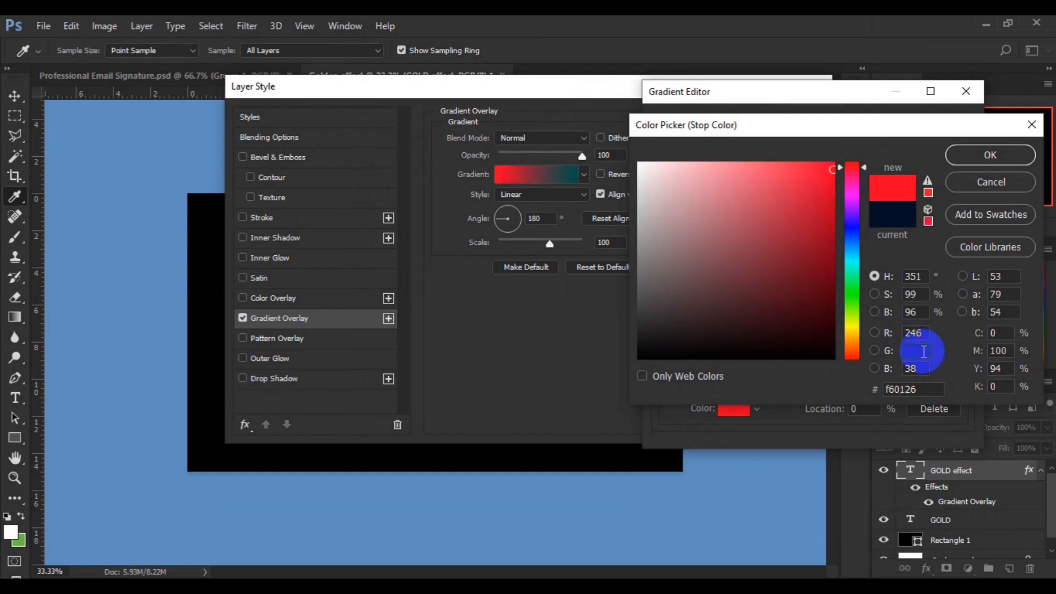
type("238")
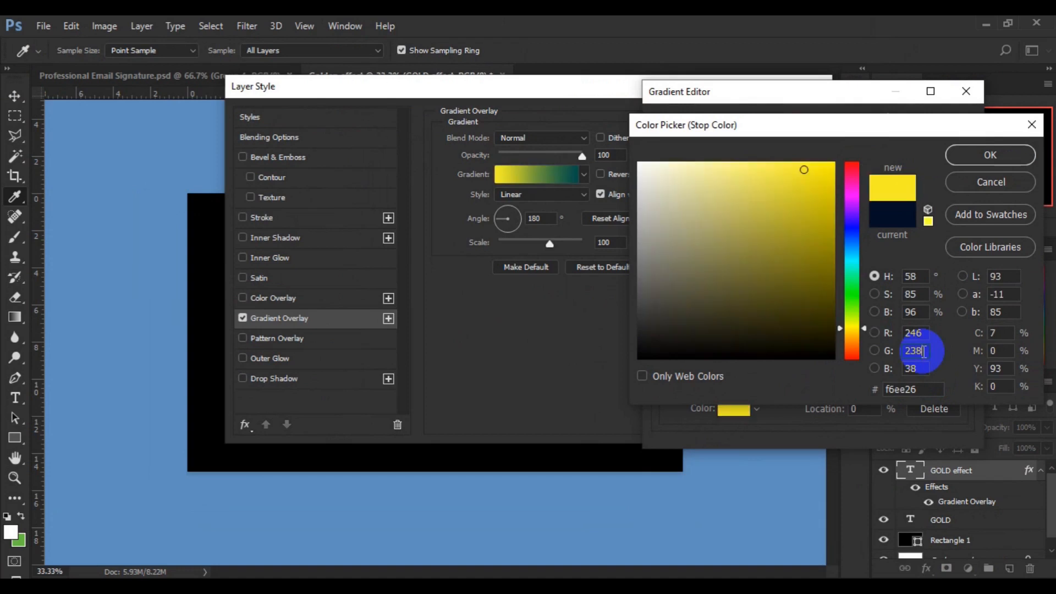
left_click(925, 368)
key("BackSpace")
key("BackSpace")
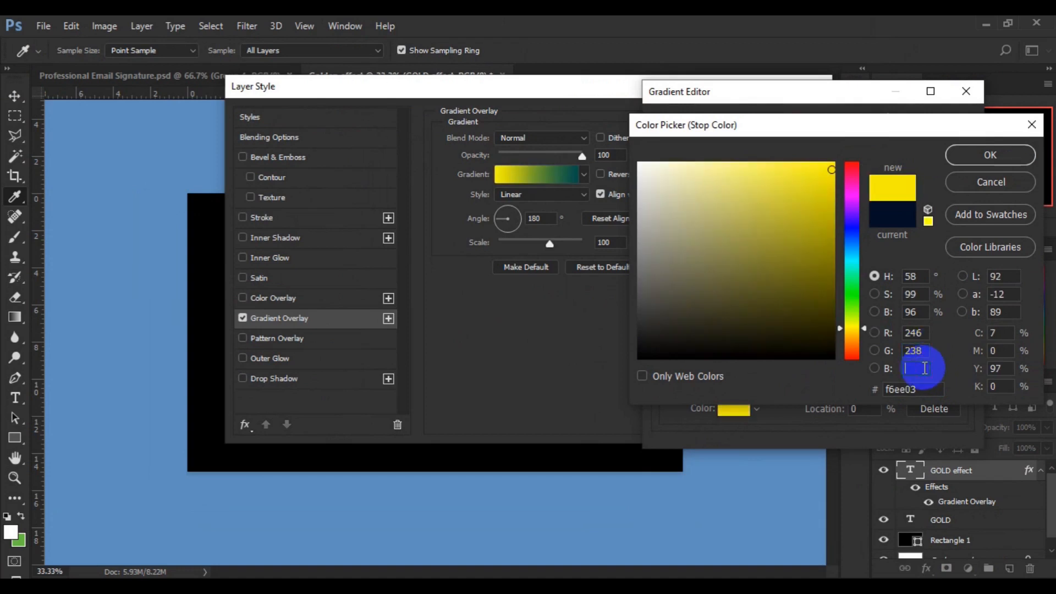
type("173")
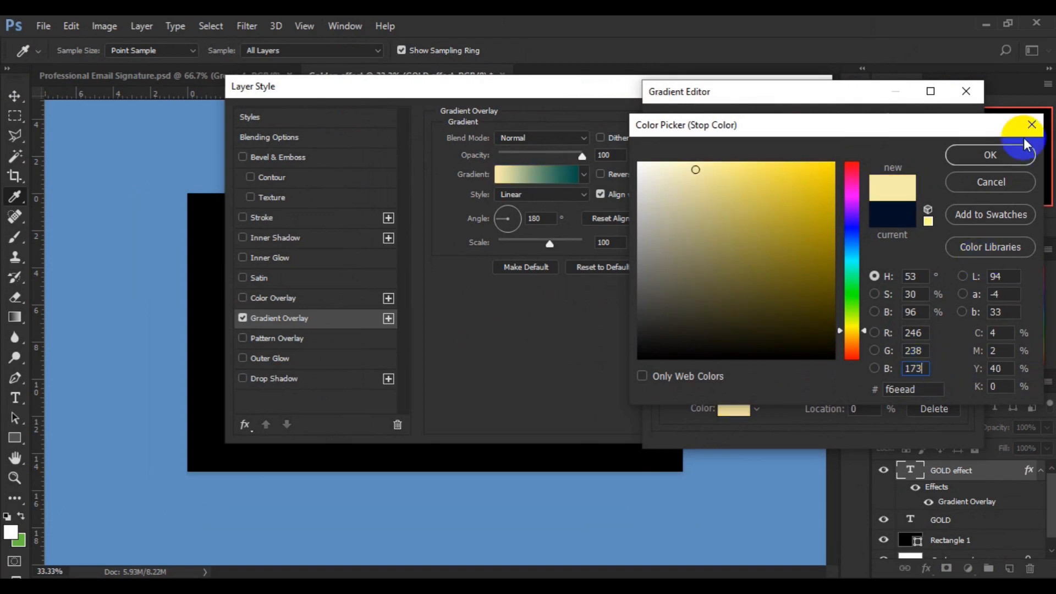
left_click(998, 158)
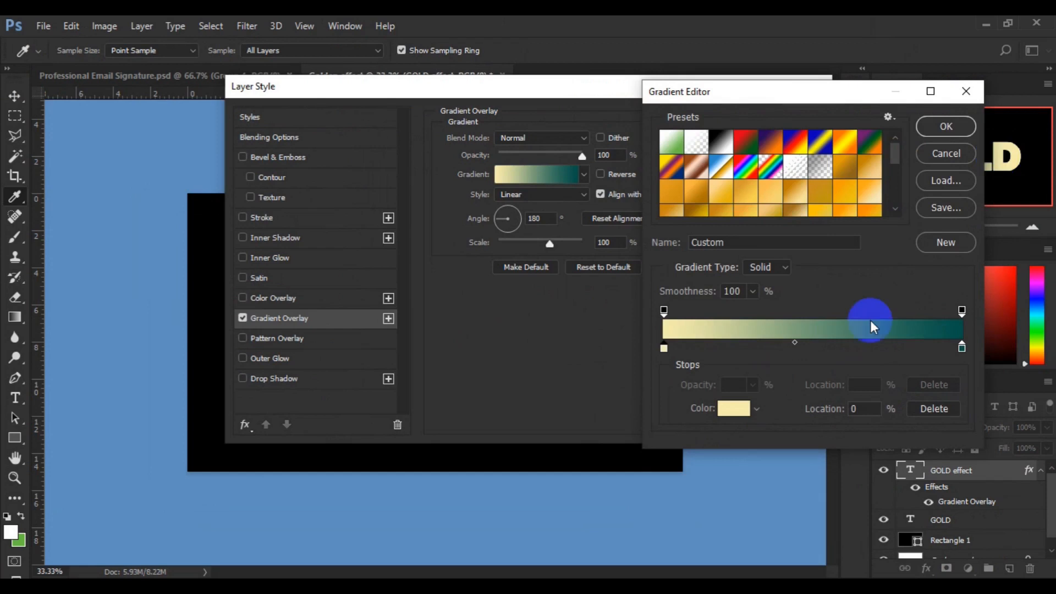
- Set the overlay gradient's color stop at location 100% to darker gold with R 193, G 172 and B 81, and accept the gradient
left_click(962, 349)
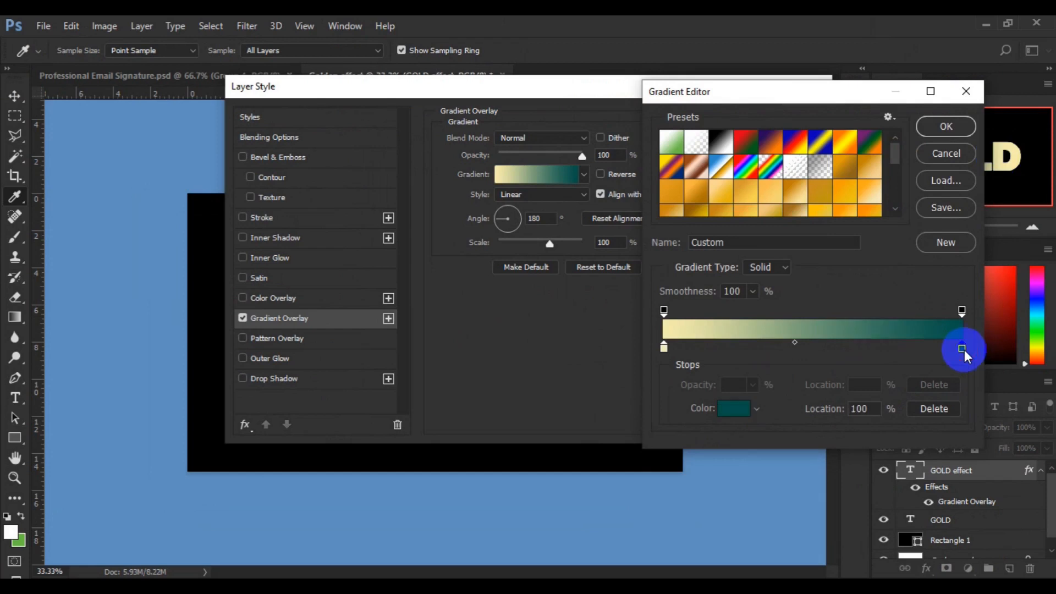
double_click(962, 348)
double_click(934, 389)
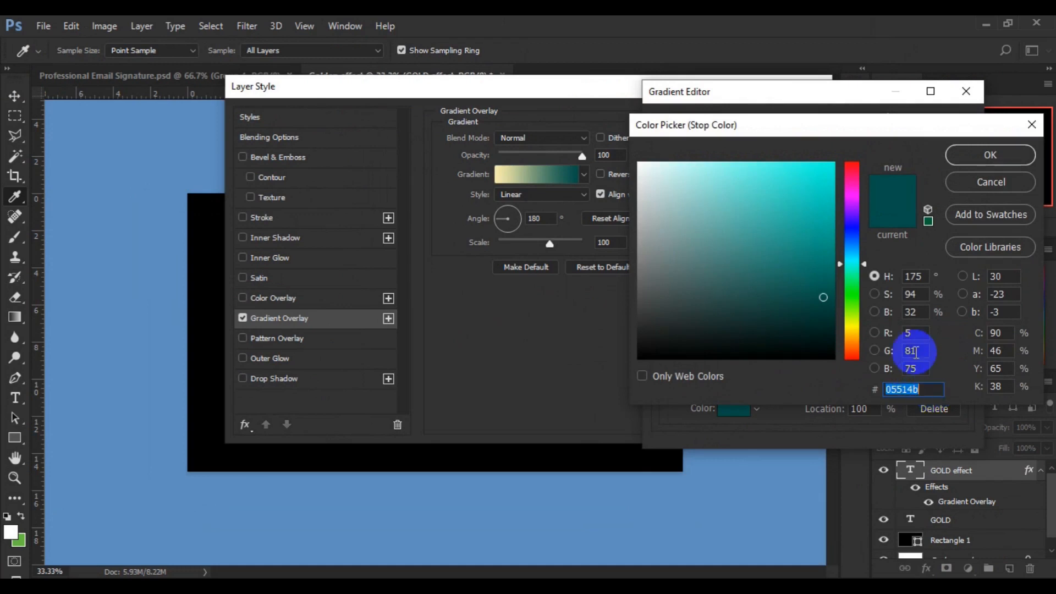
left_click(912, 333)
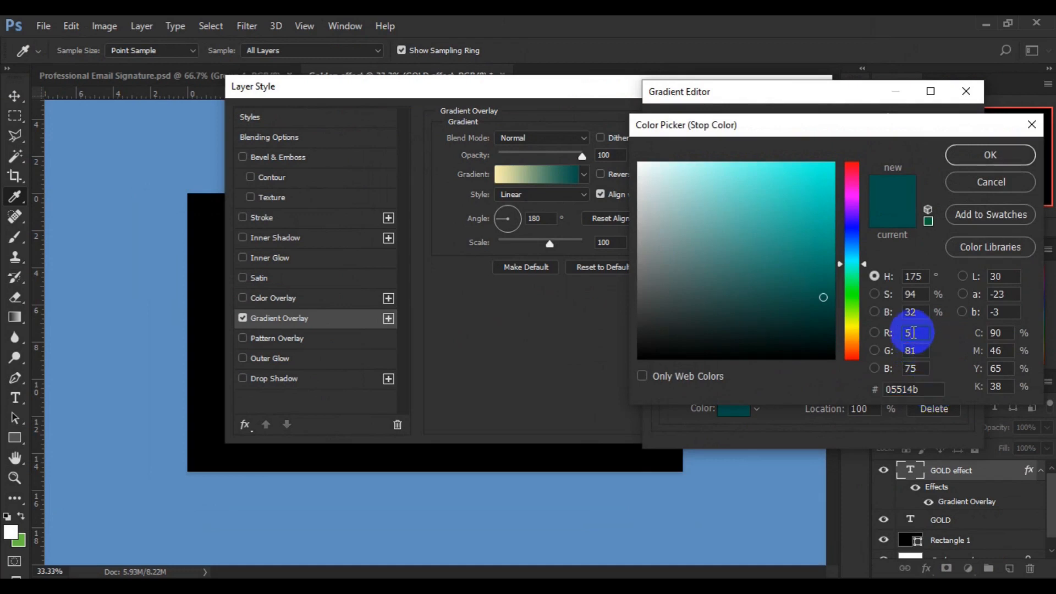
key("BackSpace")
type("193")
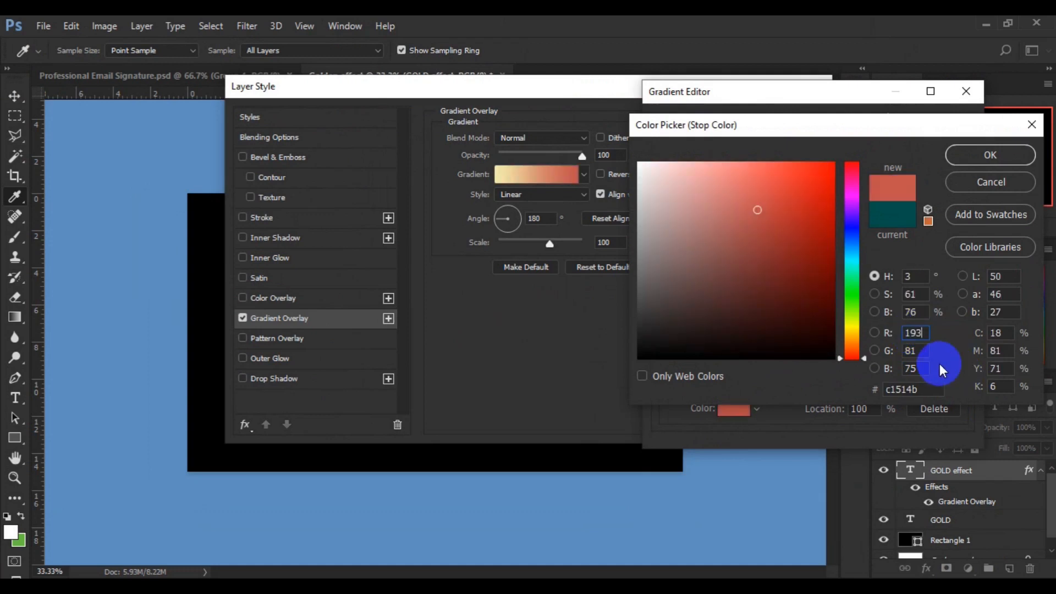
type("8")
key("BackSpace")
type("172")
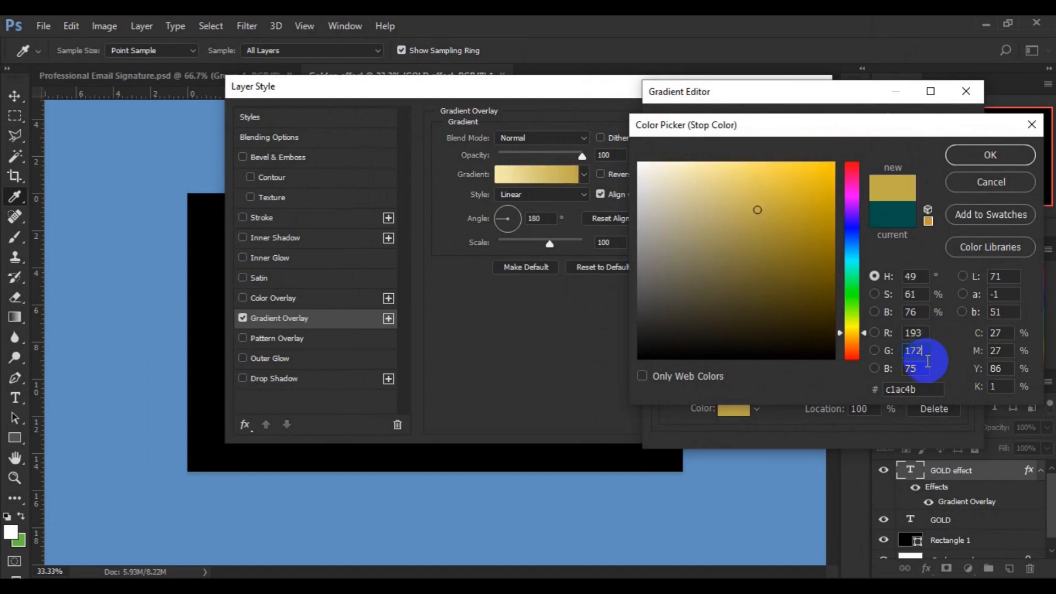
type("7")
key("BackSpace")
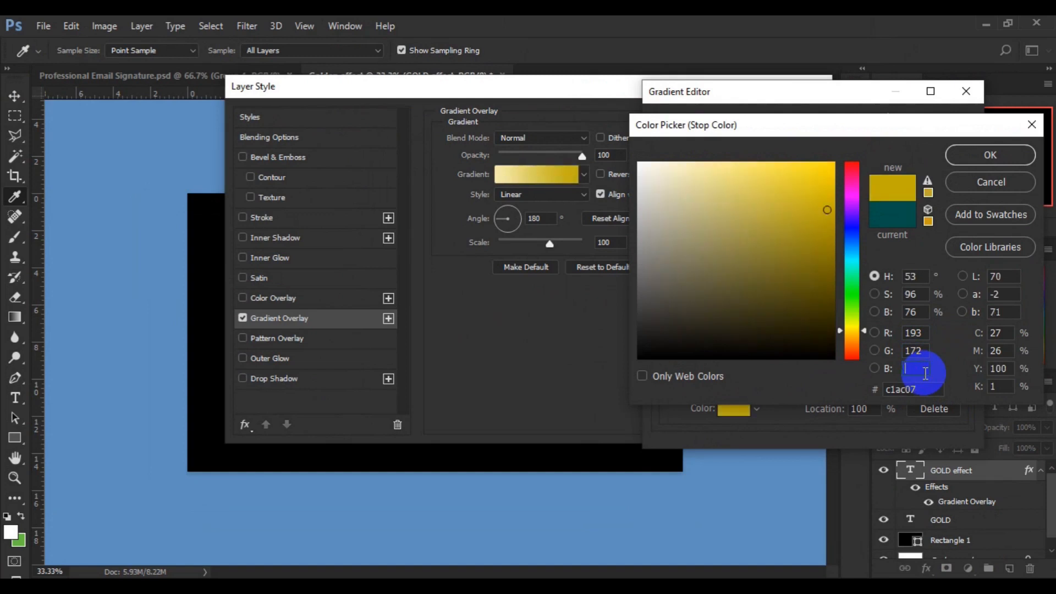
type("81")
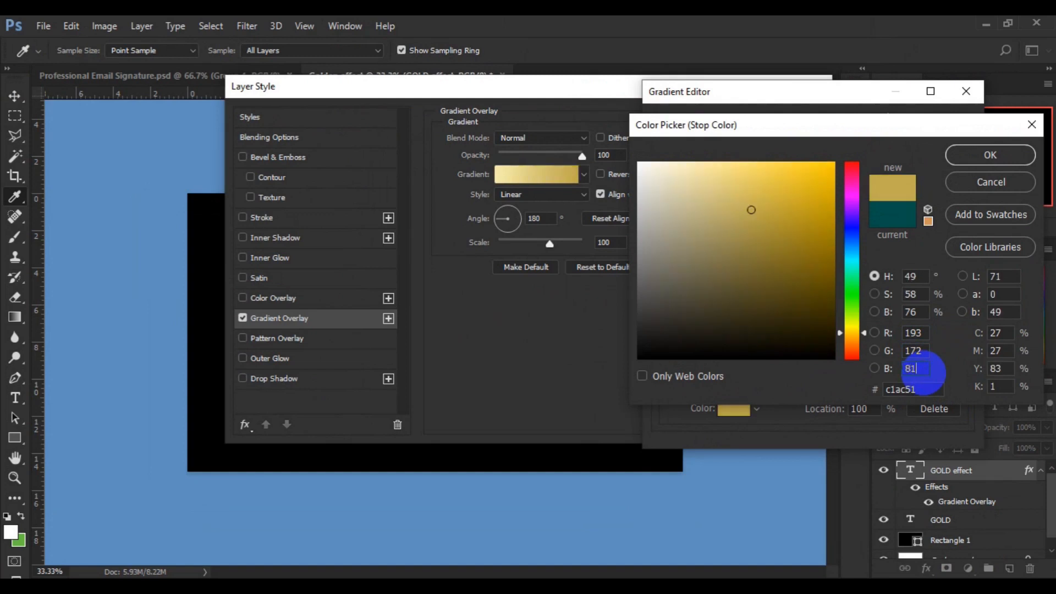
left_click(1013, 156)
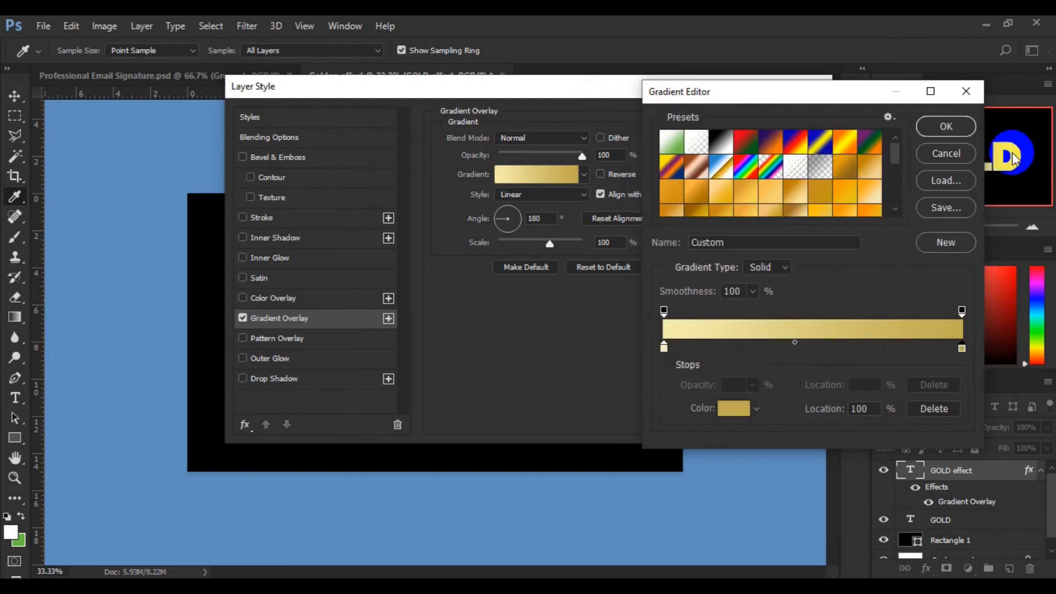
left_click(952, 127)
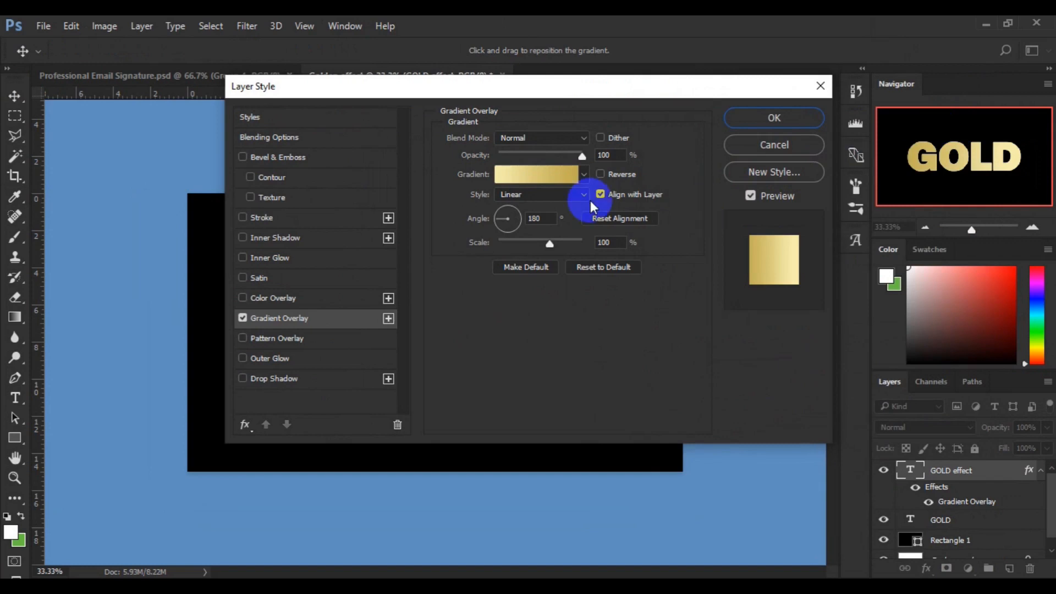
- Save the custom gold gradient as a new preset and apply the Gradient Overlay style to the GOLD effect layer
left_click(529, 173)
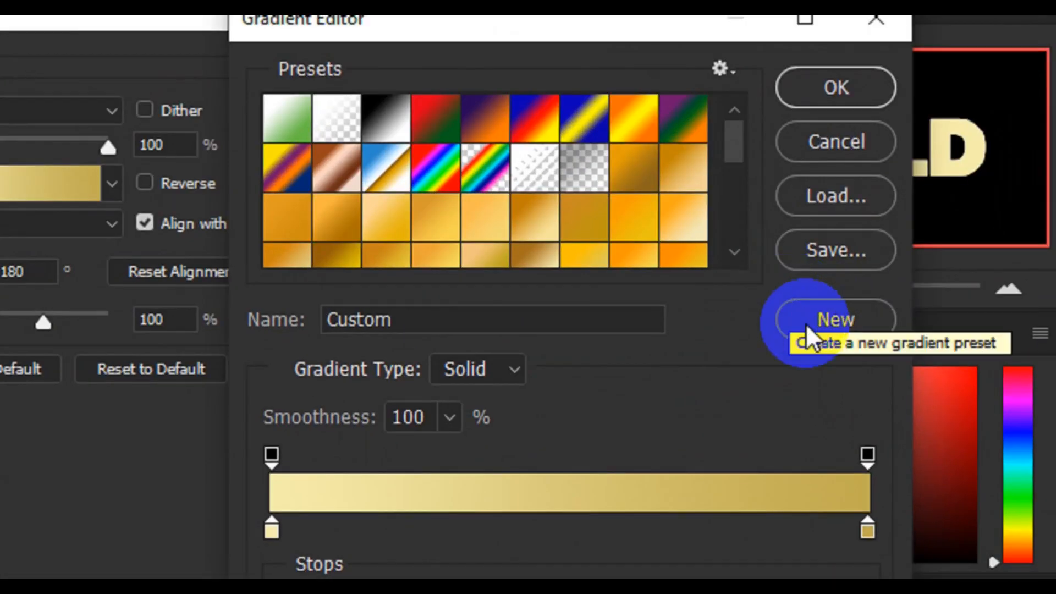
left_click(821, 350)
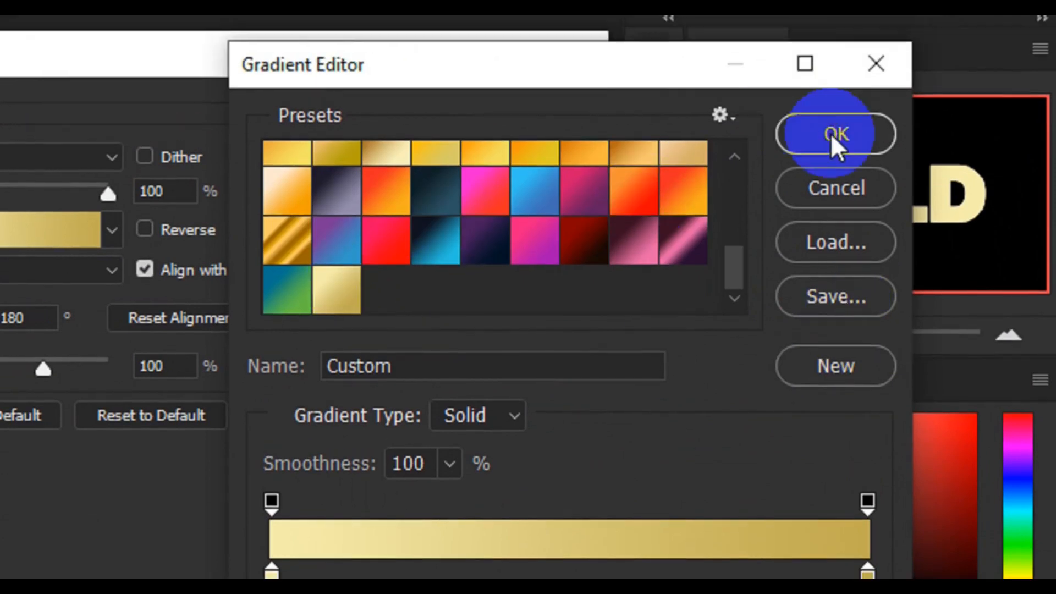
left_click(835, 90)
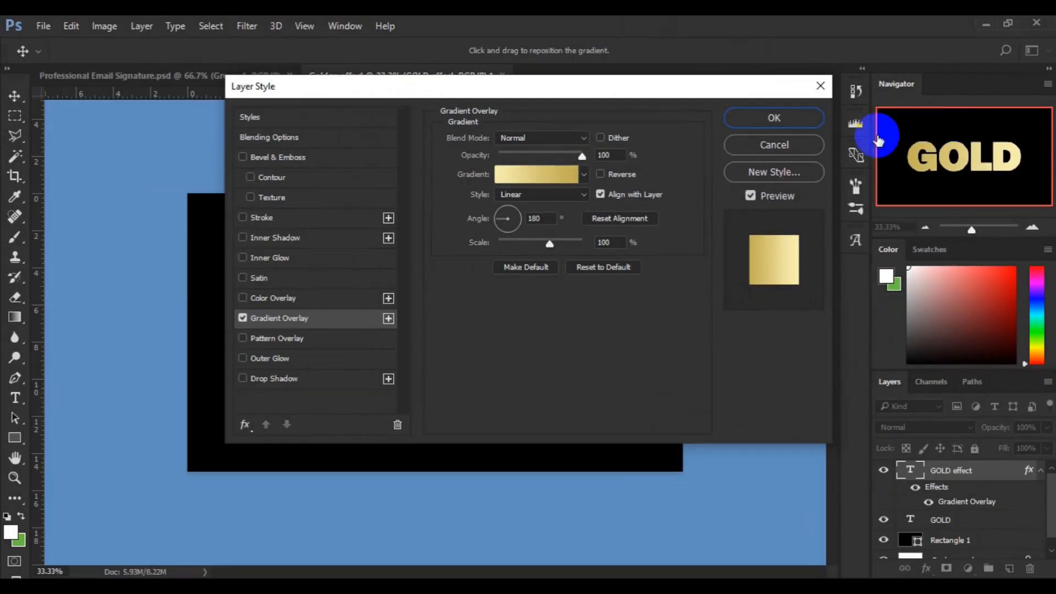
left_click(697, 126)
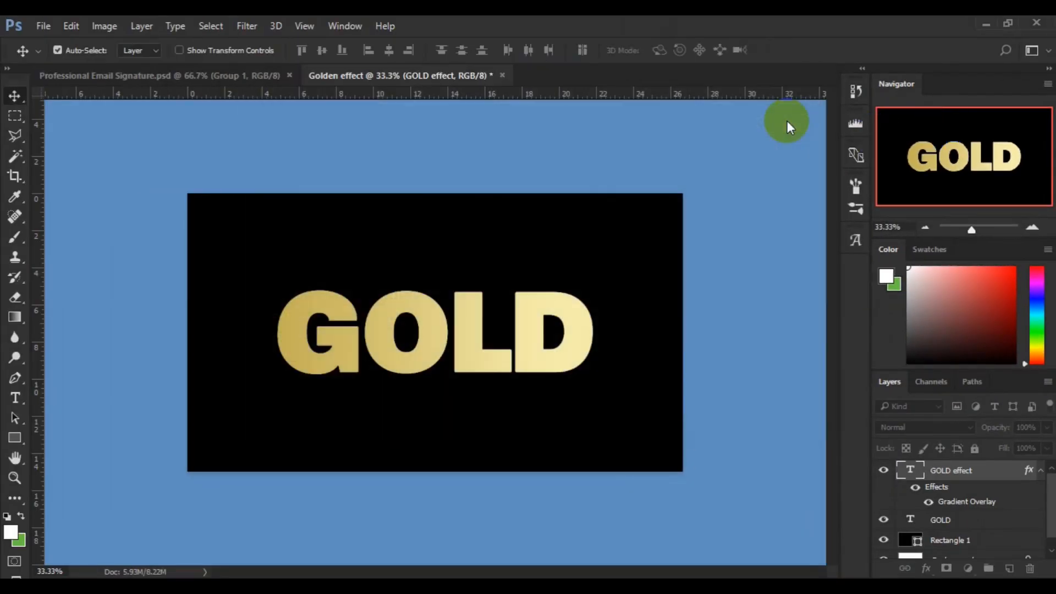